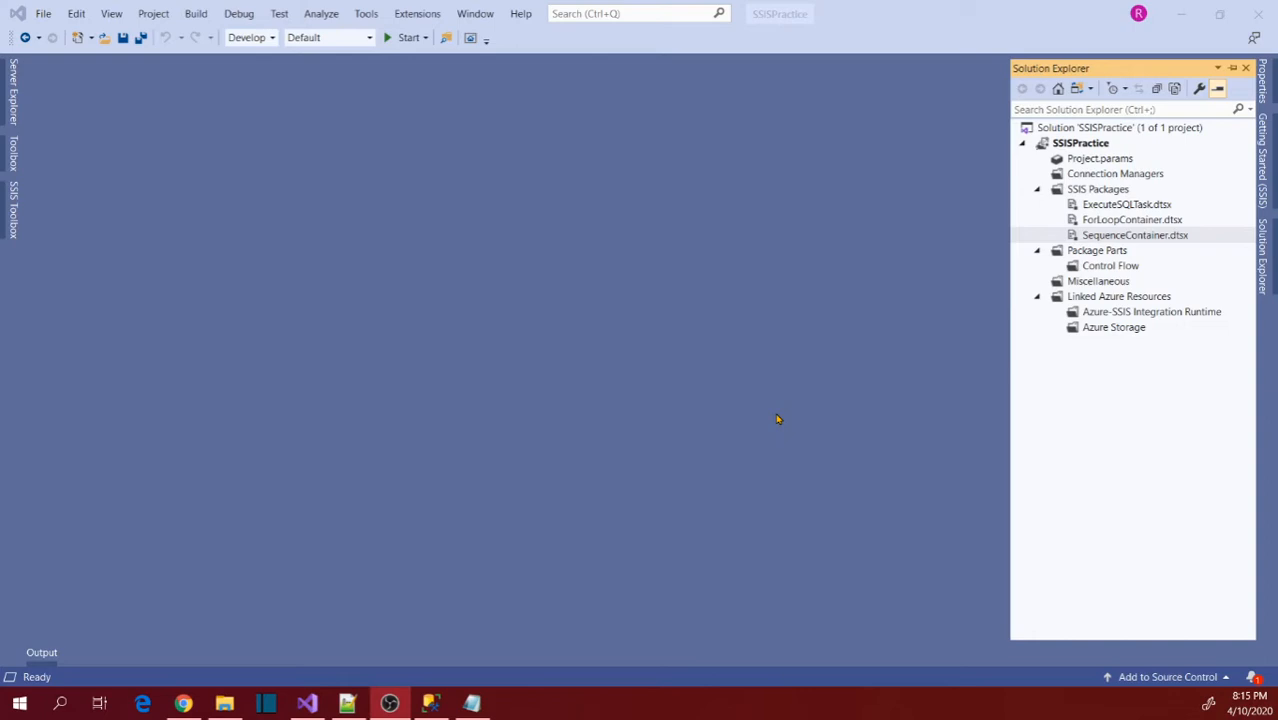
Create a new SSIS package and place a Data Flow Task on its control flow.
right_click(1076, 190)
key(Escape)
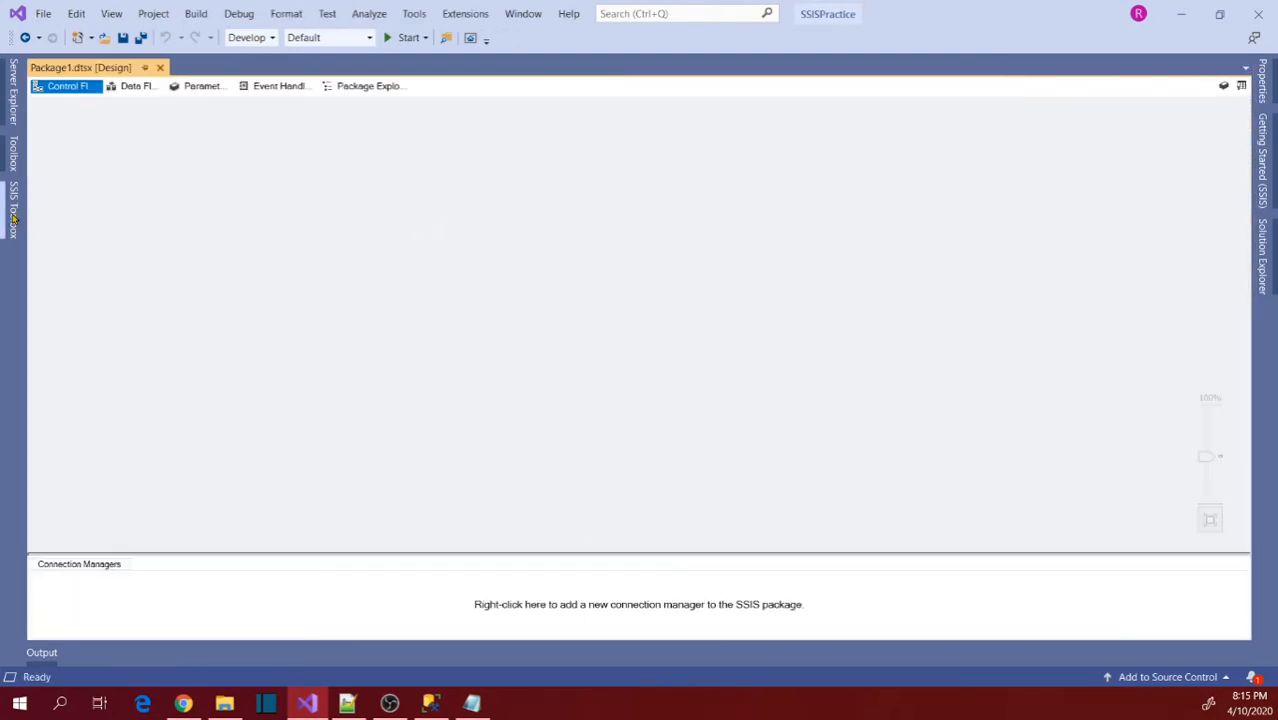
click(13, 226)
scroll(83, 172, up, 7)
click(86, 108)
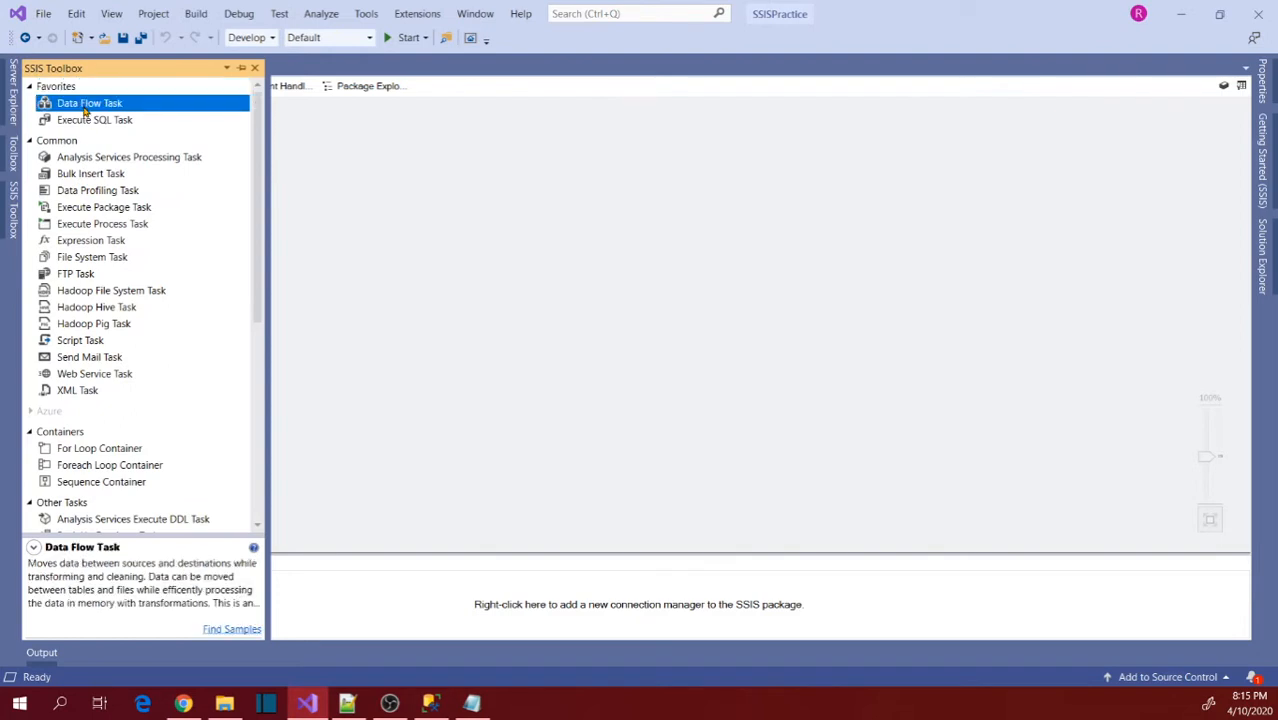
drag(67, 109, 389, 192)
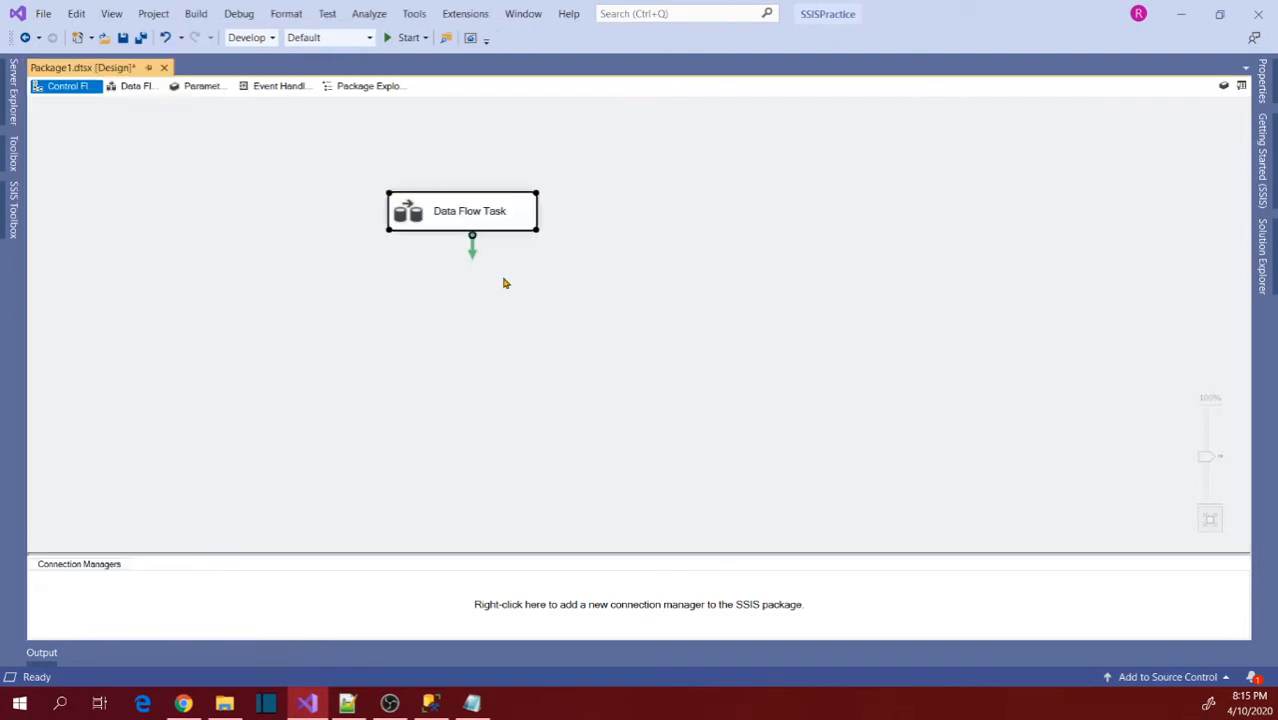
Open the Data Flow Task and add a SQL Server source that uses a new connection manager.
double_click(471, 221)
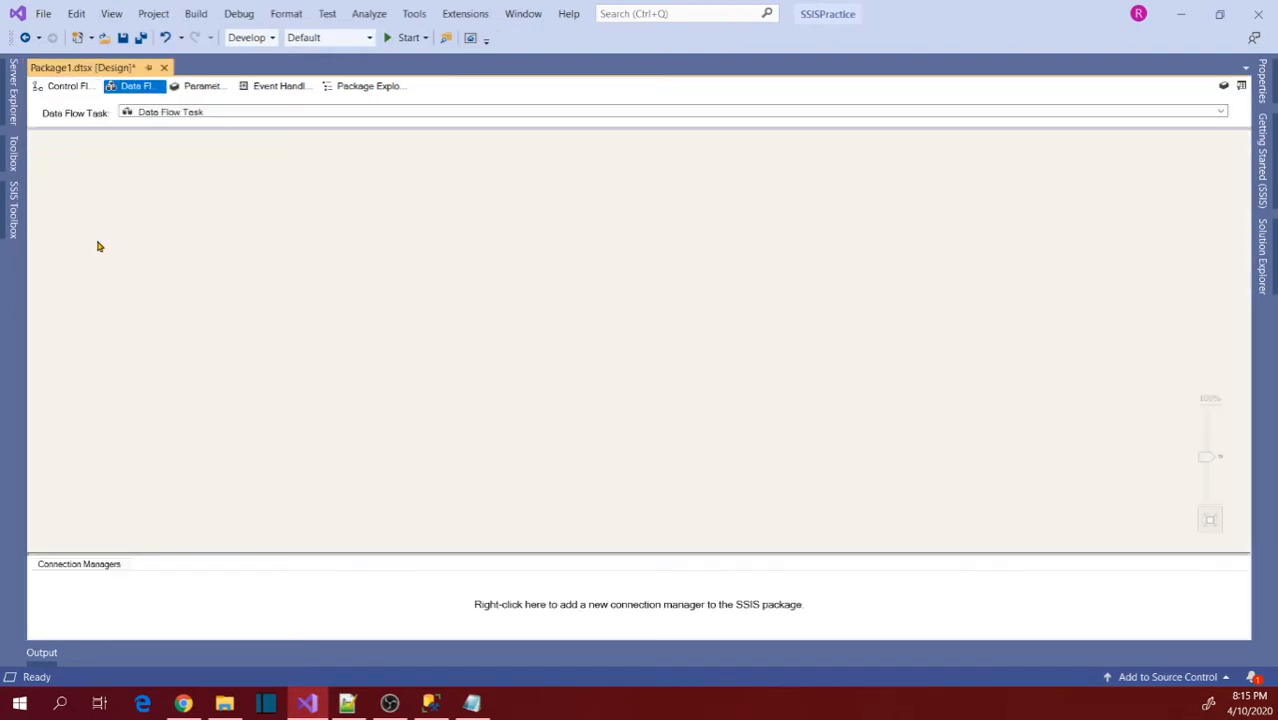
click(14, 222)
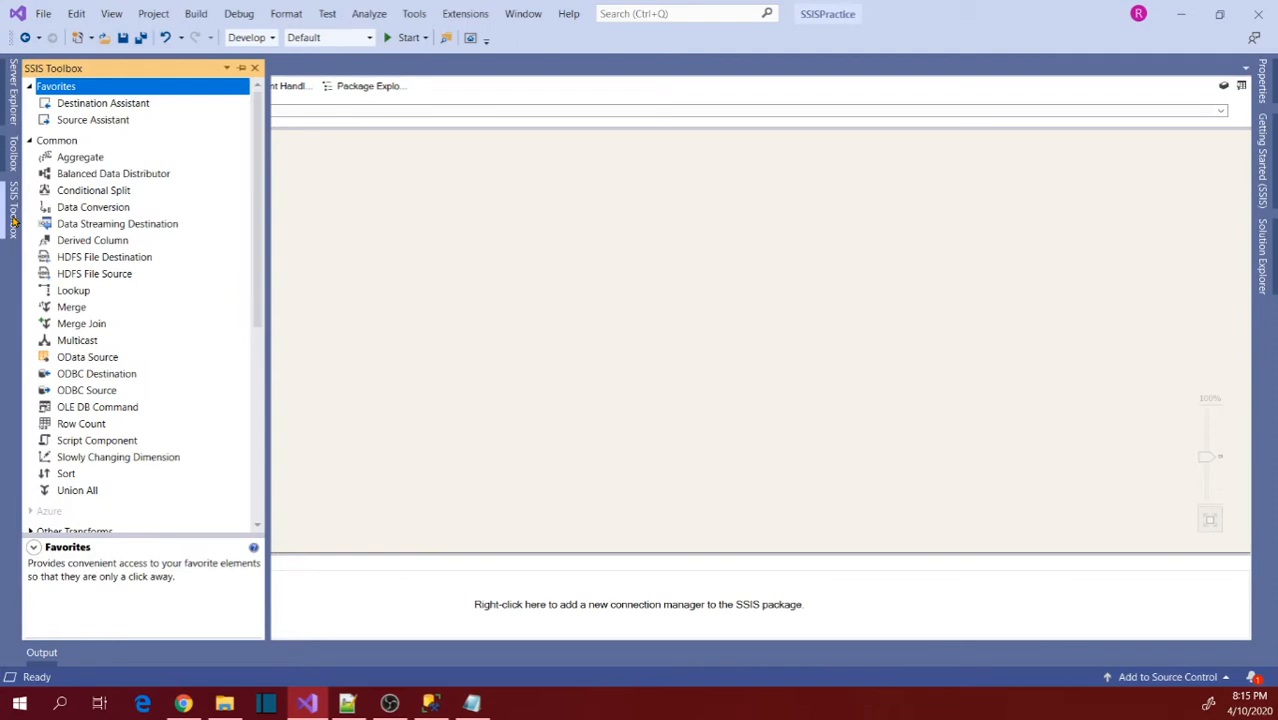
click(69, 124)
drag(71, 127, 354, 185)
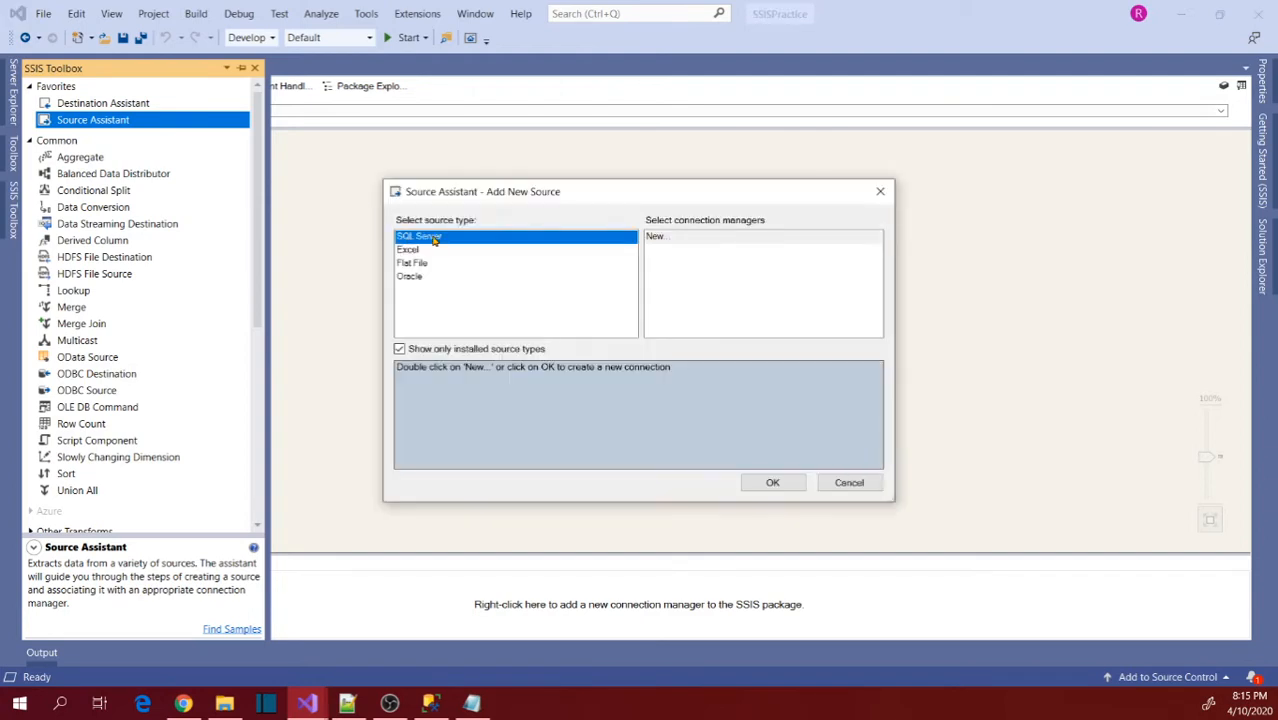
click(660, 240)
click(779, 481)
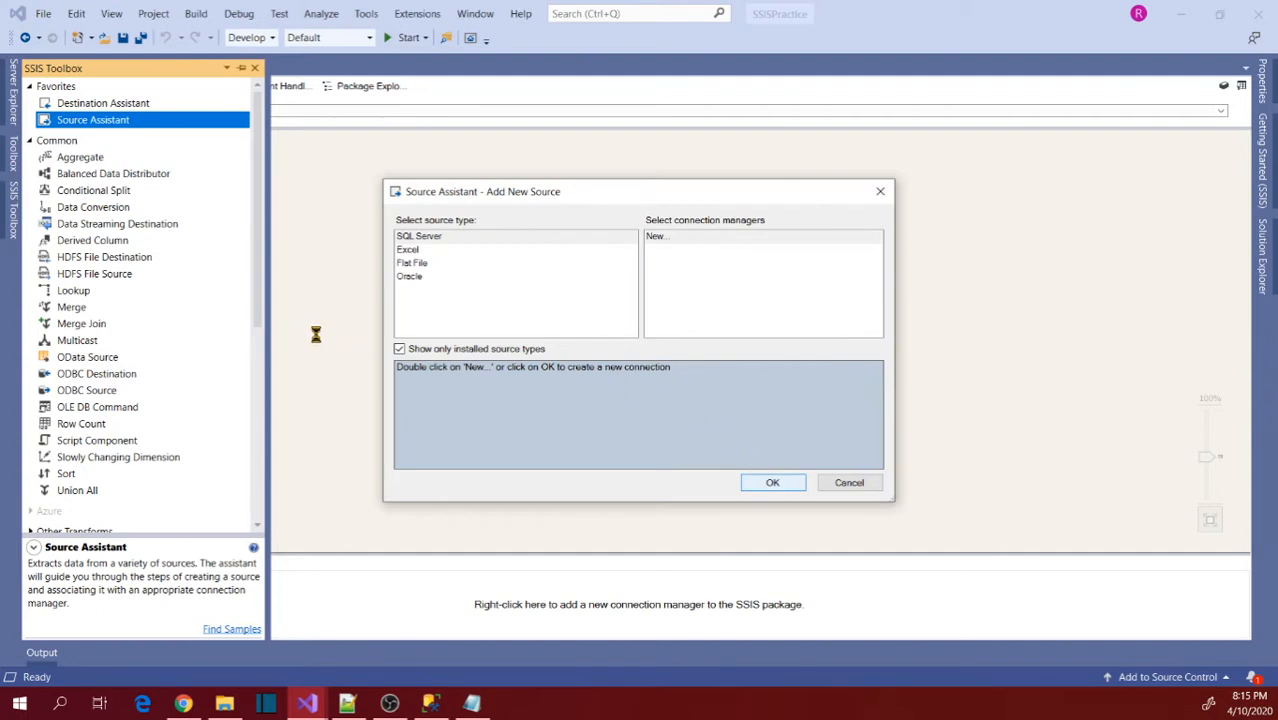
Configure the new connection with server localhost and initial catalog WWI_DW, and accept it.
click(595, 259)
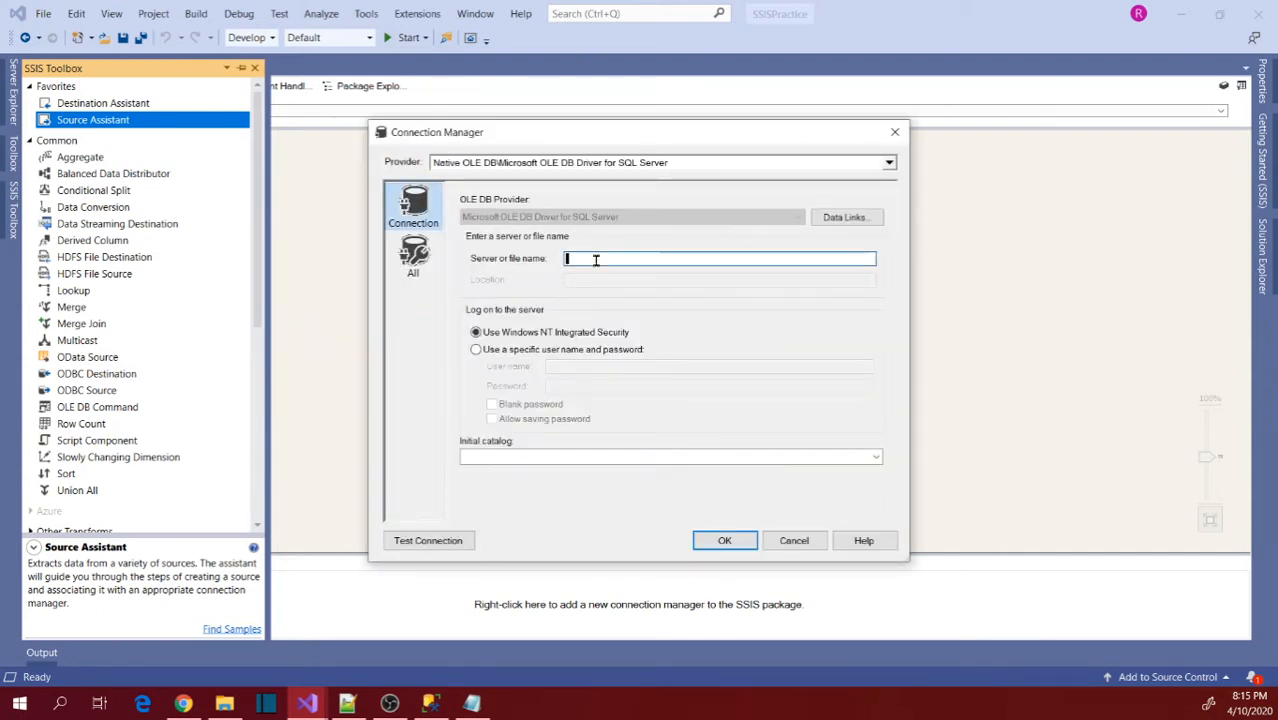
text(localhost)
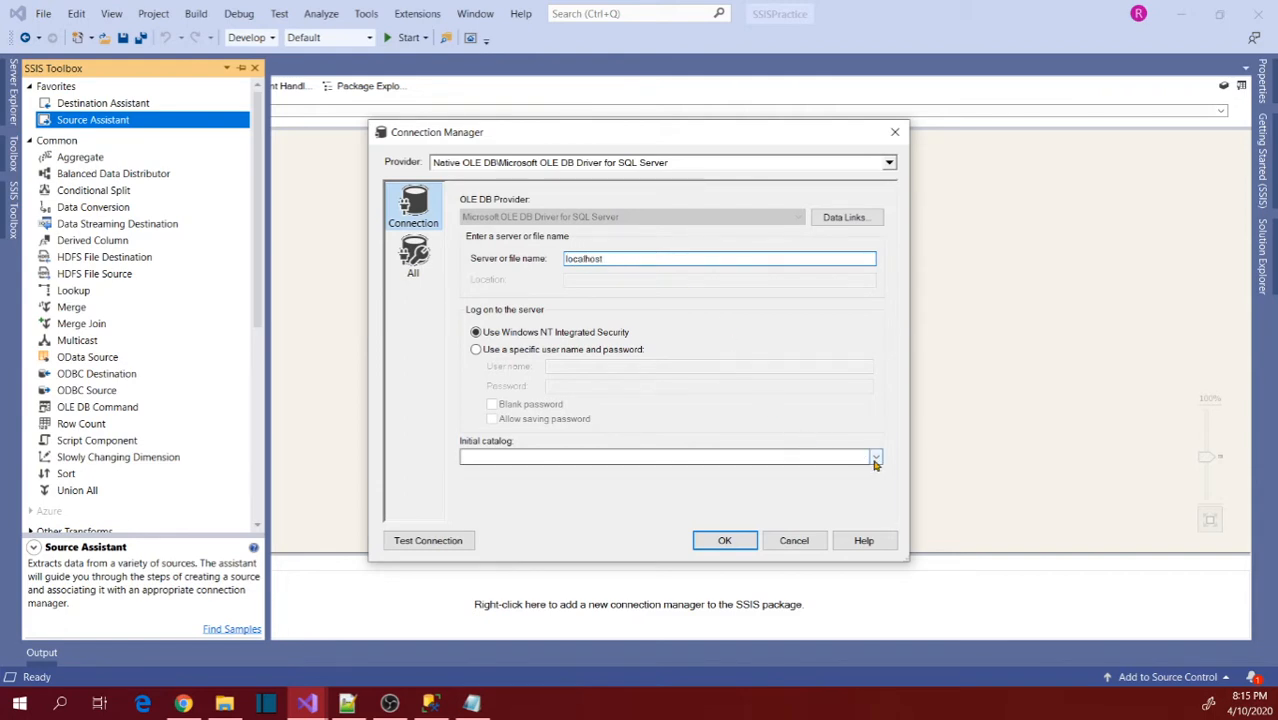
click(823, 459)
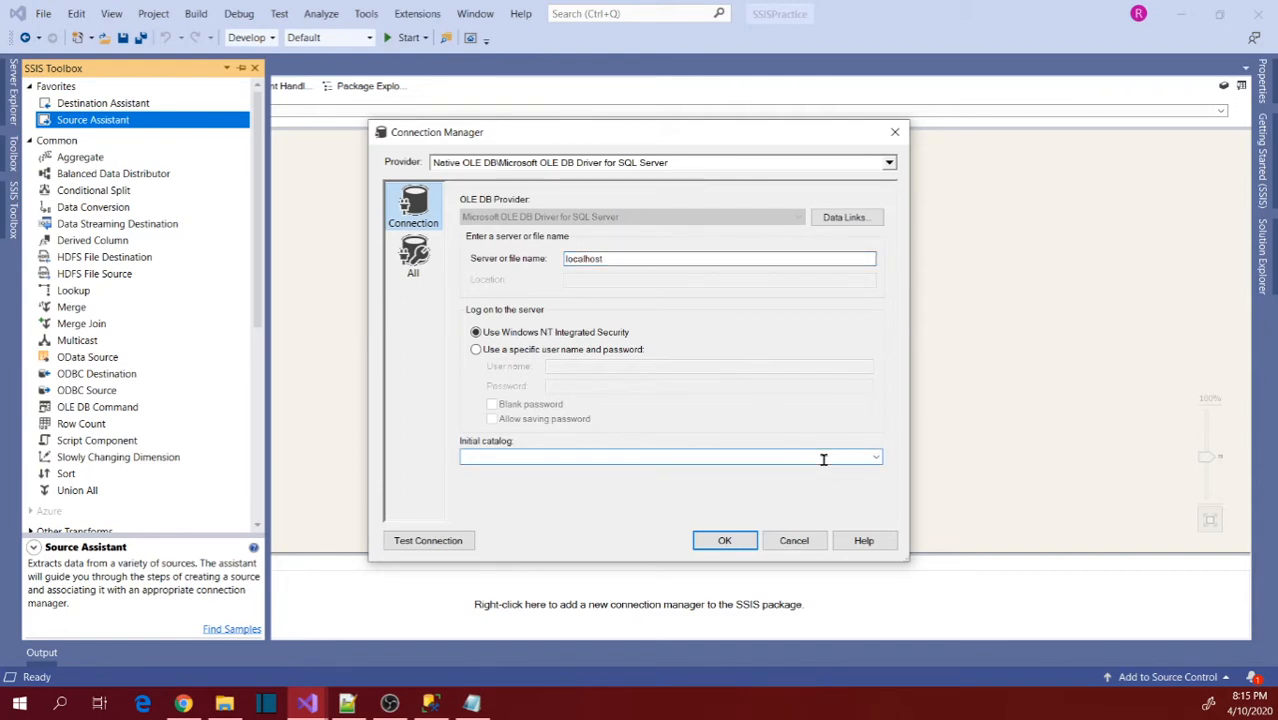
text(WWI_DW)
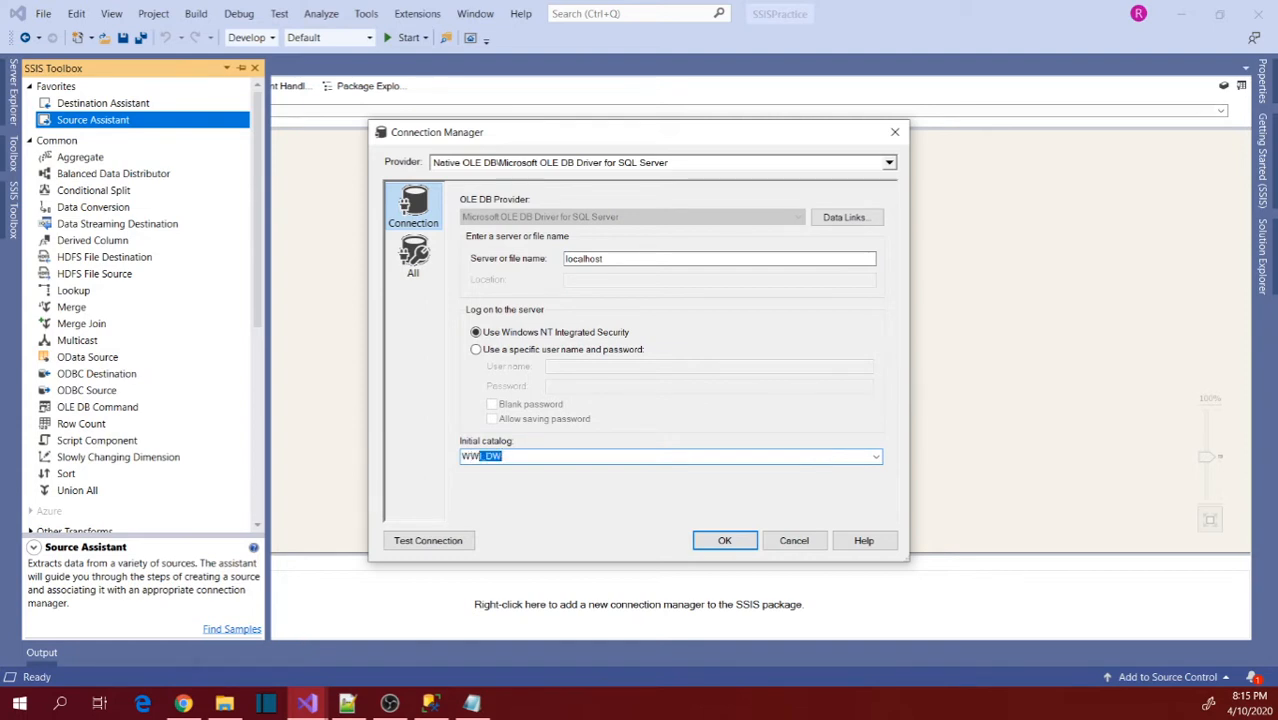
key(Tab)
click(750, 545)
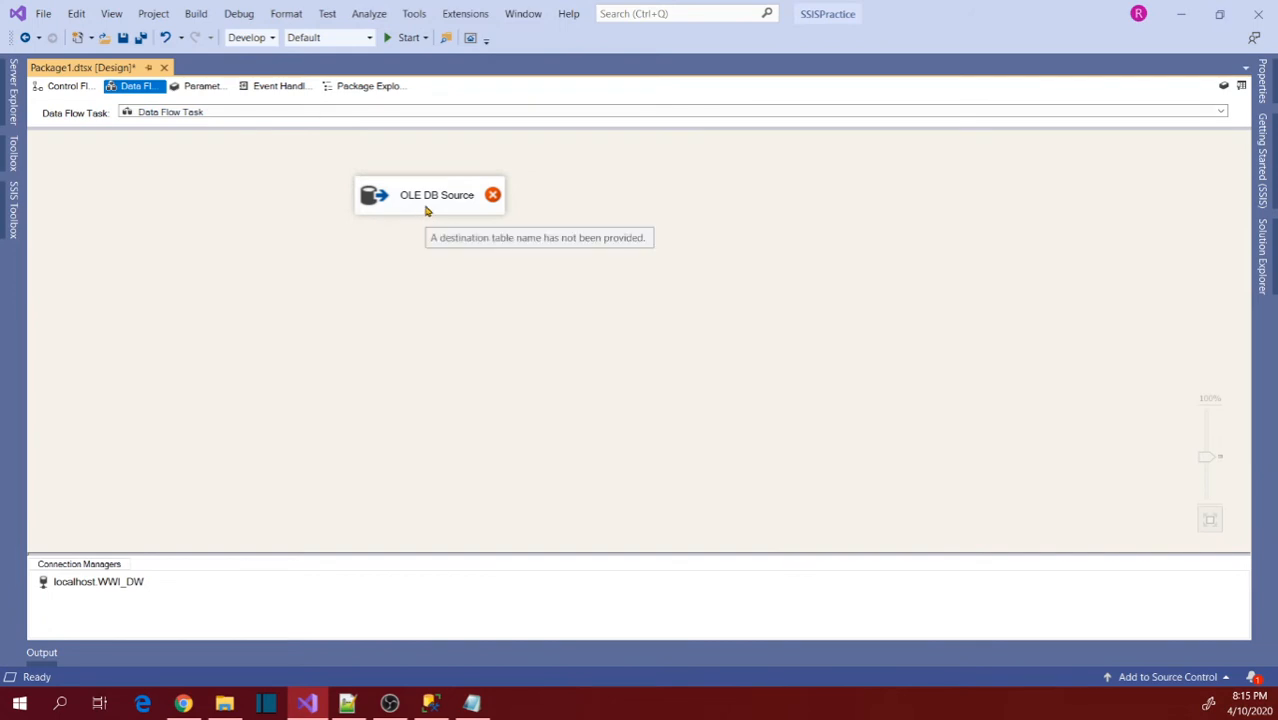
Open the OLE DB Source for editing and set its data access mode to SQL command.
double_click(425, 210)
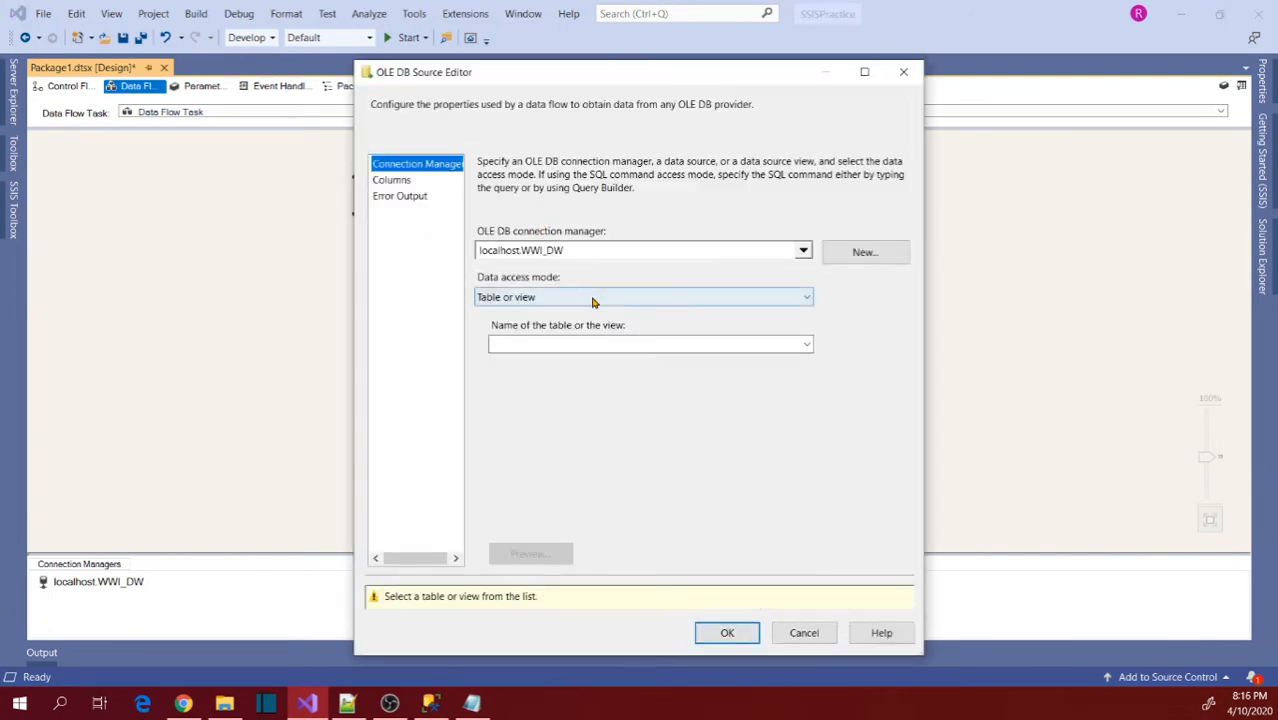
click(802, 345)
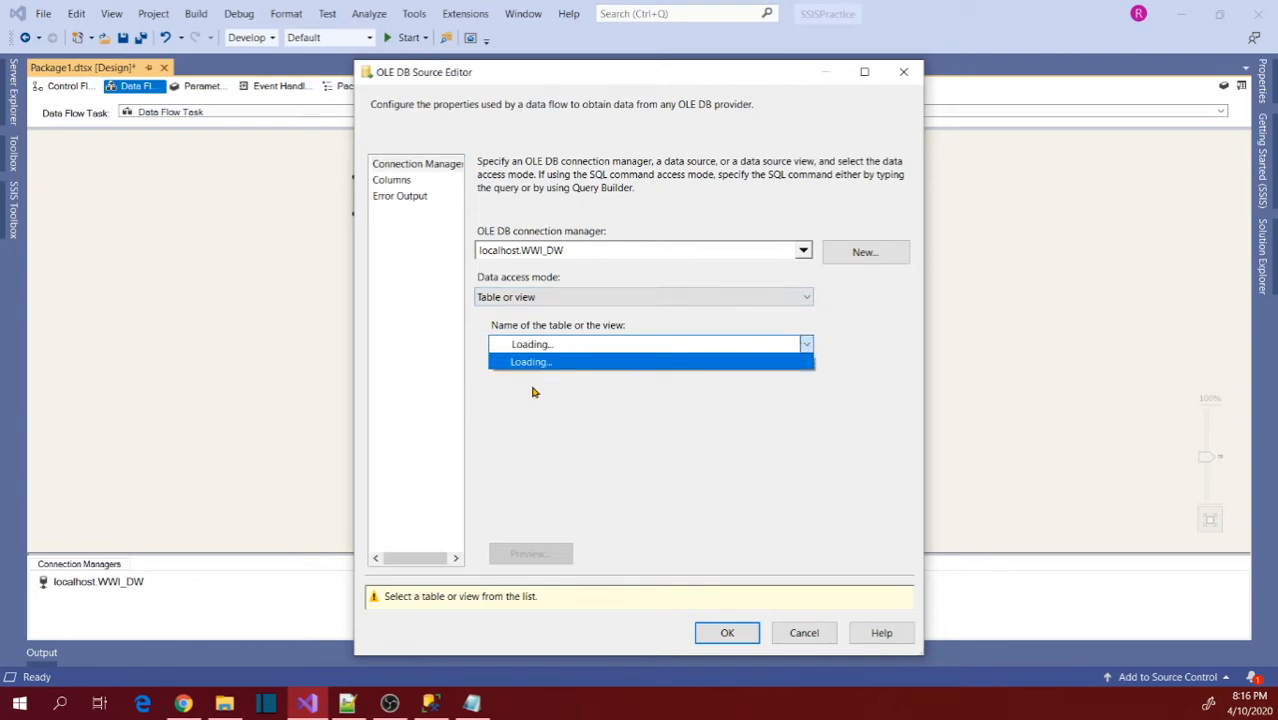
click(560, 464)
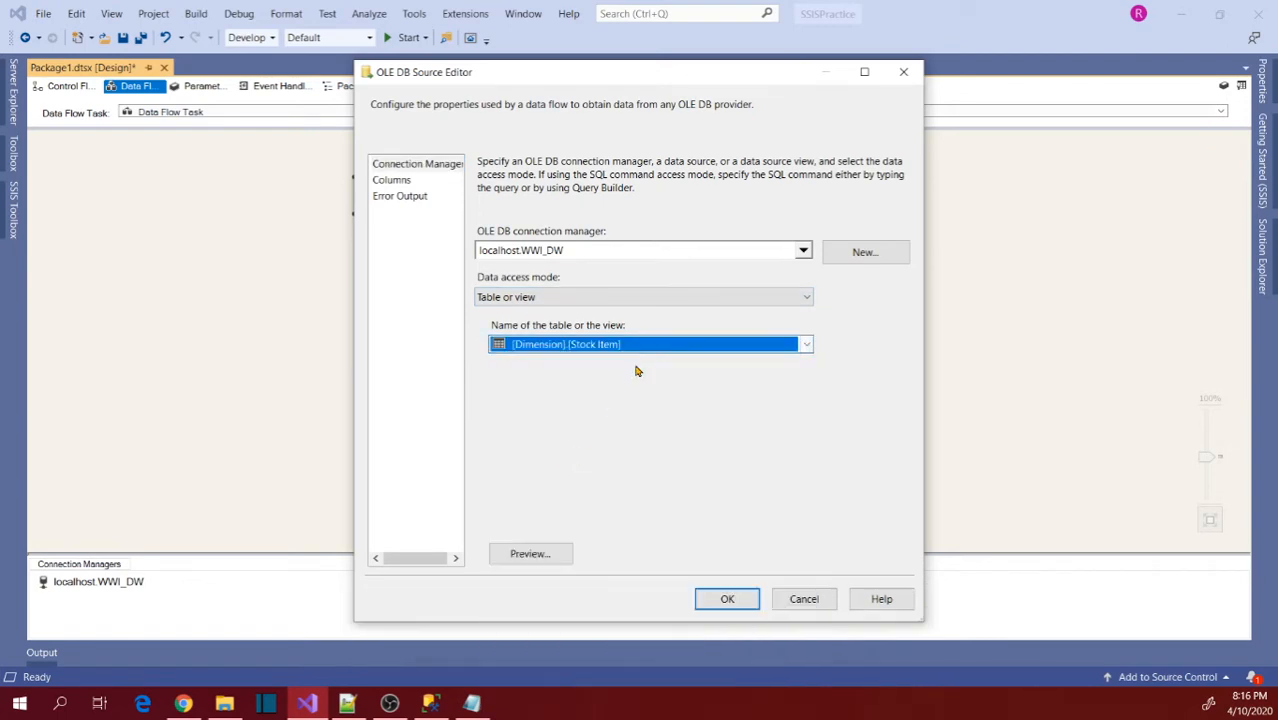
click(670, 297)
click(503, 341)
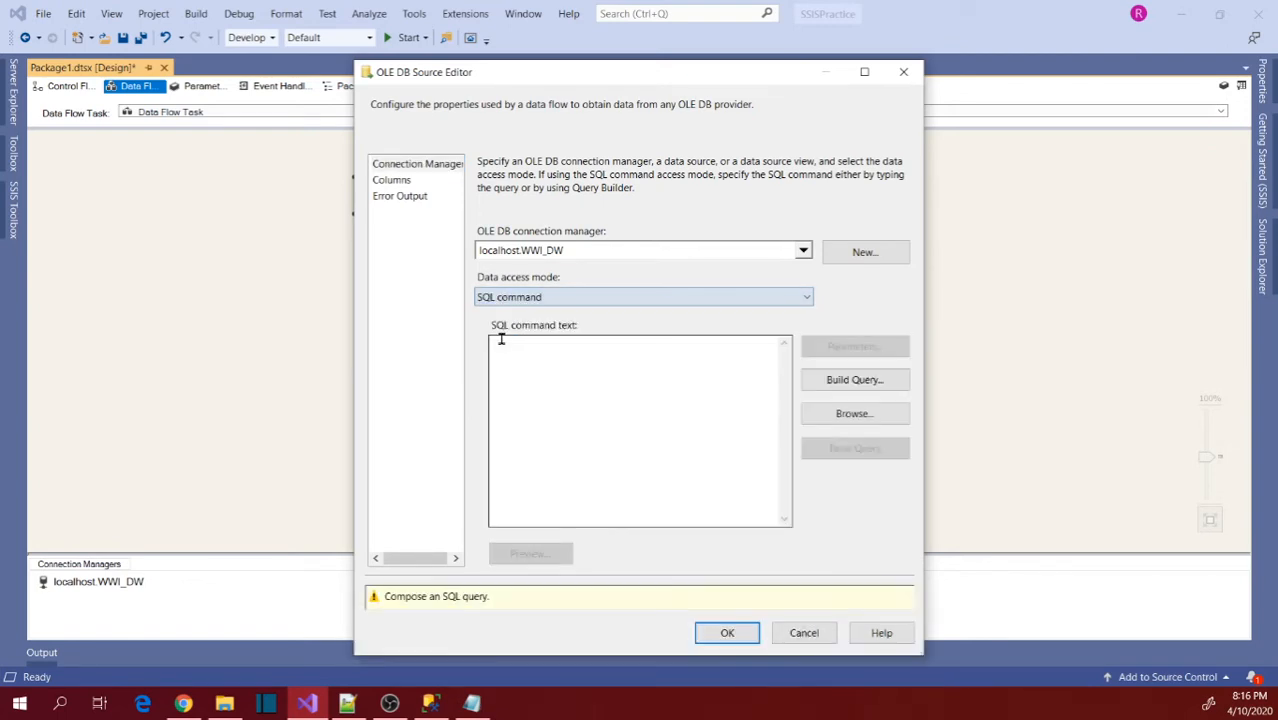
click(590, 300)
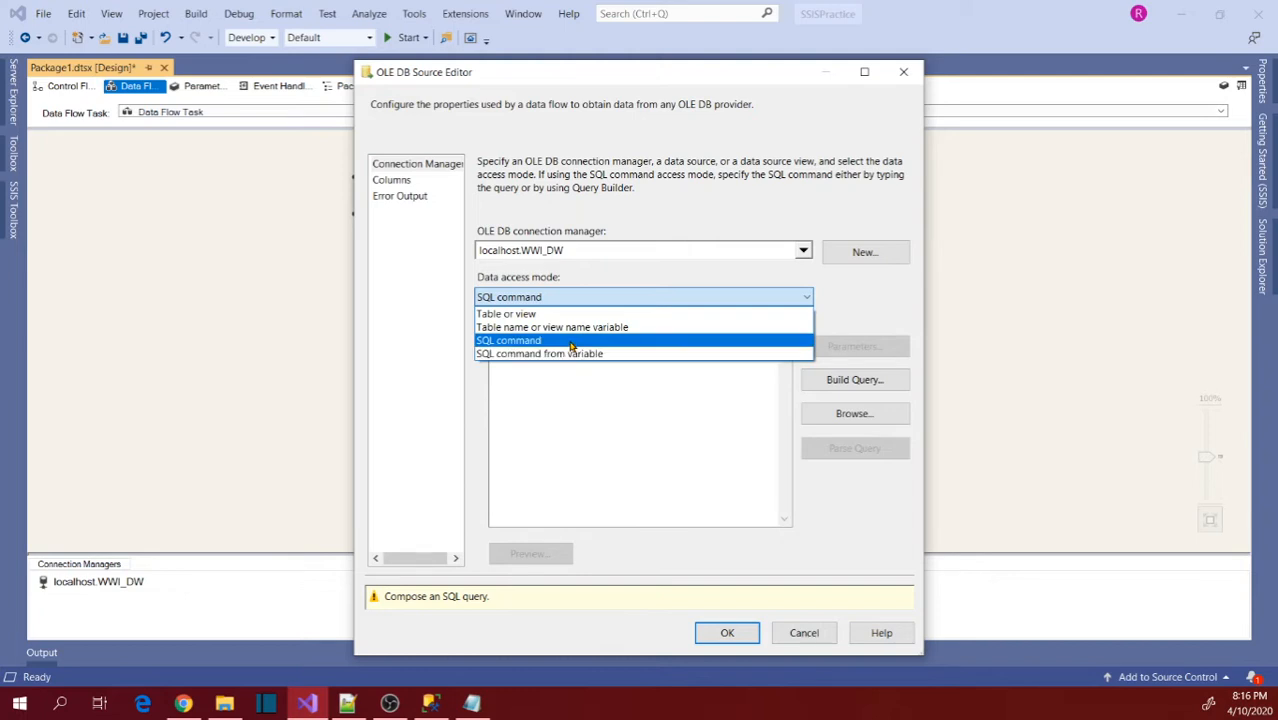
click(572, 346)
click(593, 368)
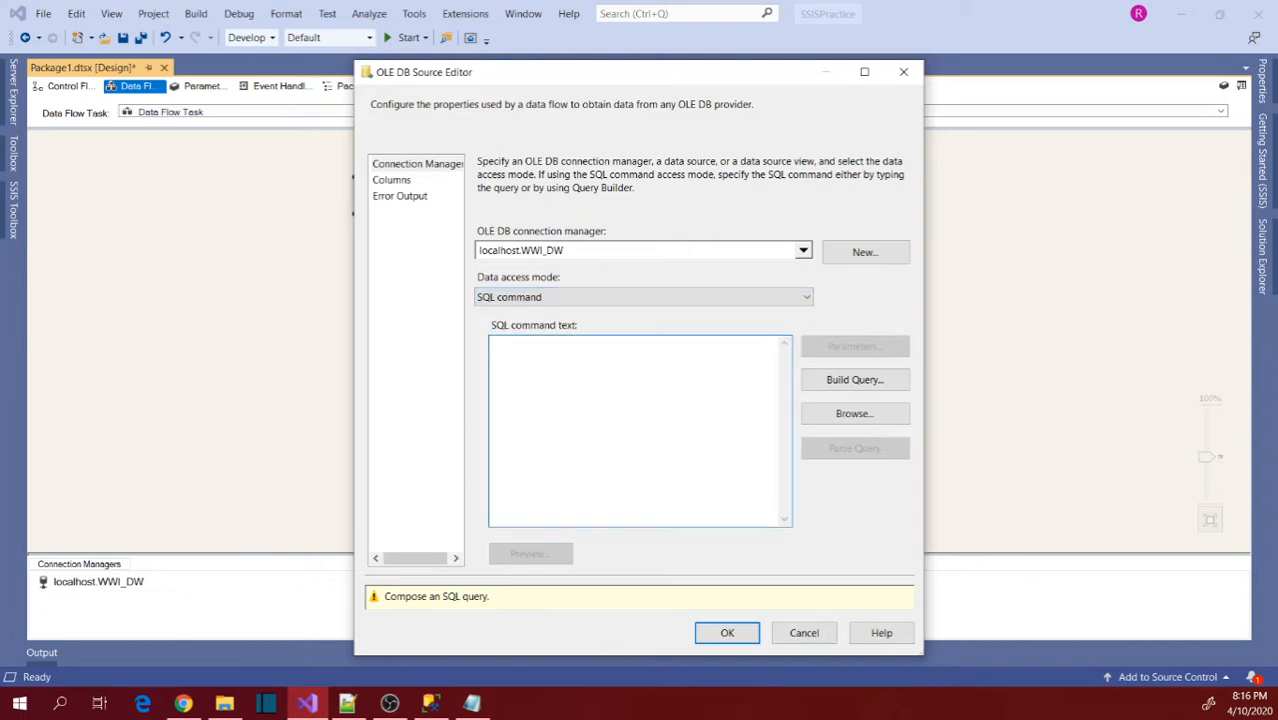
Copy the SELECT query on [WWI_DW].[Dimension].[Customer] from SQL Server Management Studio into the source's SQL command text in Visual Studio.
key(alt+Tab)
click(373, 201)
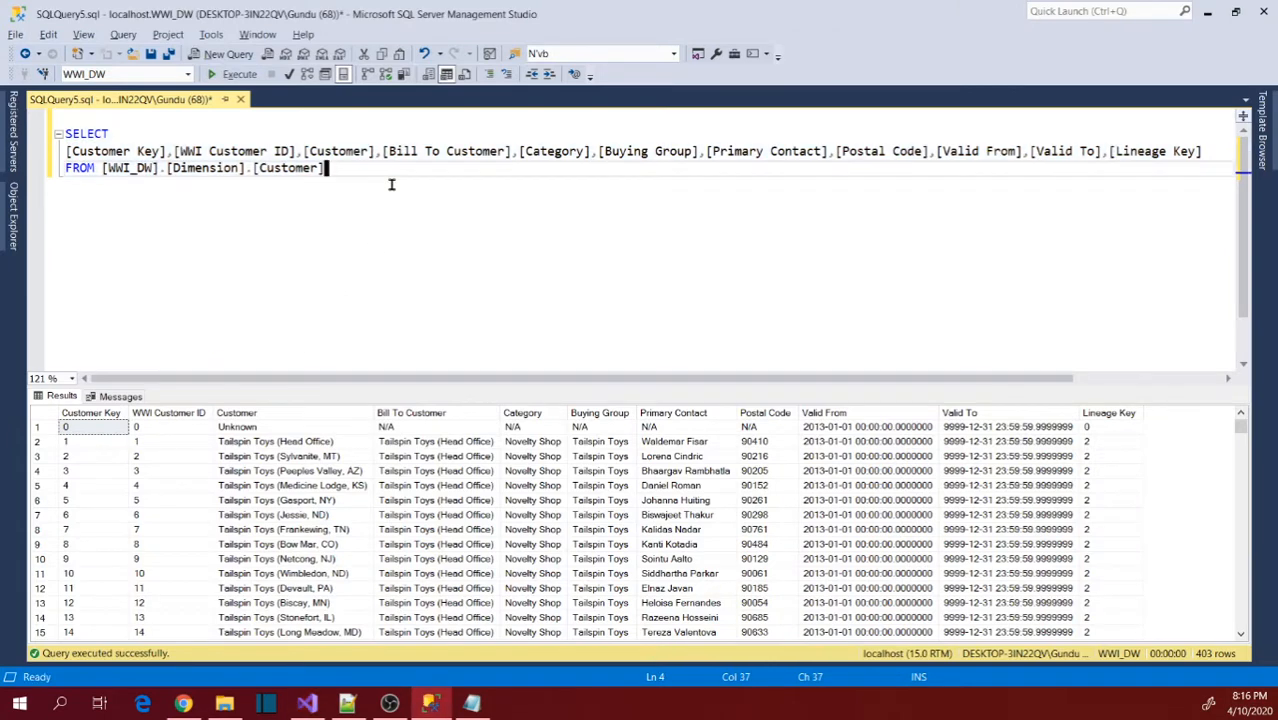
key(ctrl+a)
key(ctrl+c)
key(alt+Tab)
key(ctrl+v)
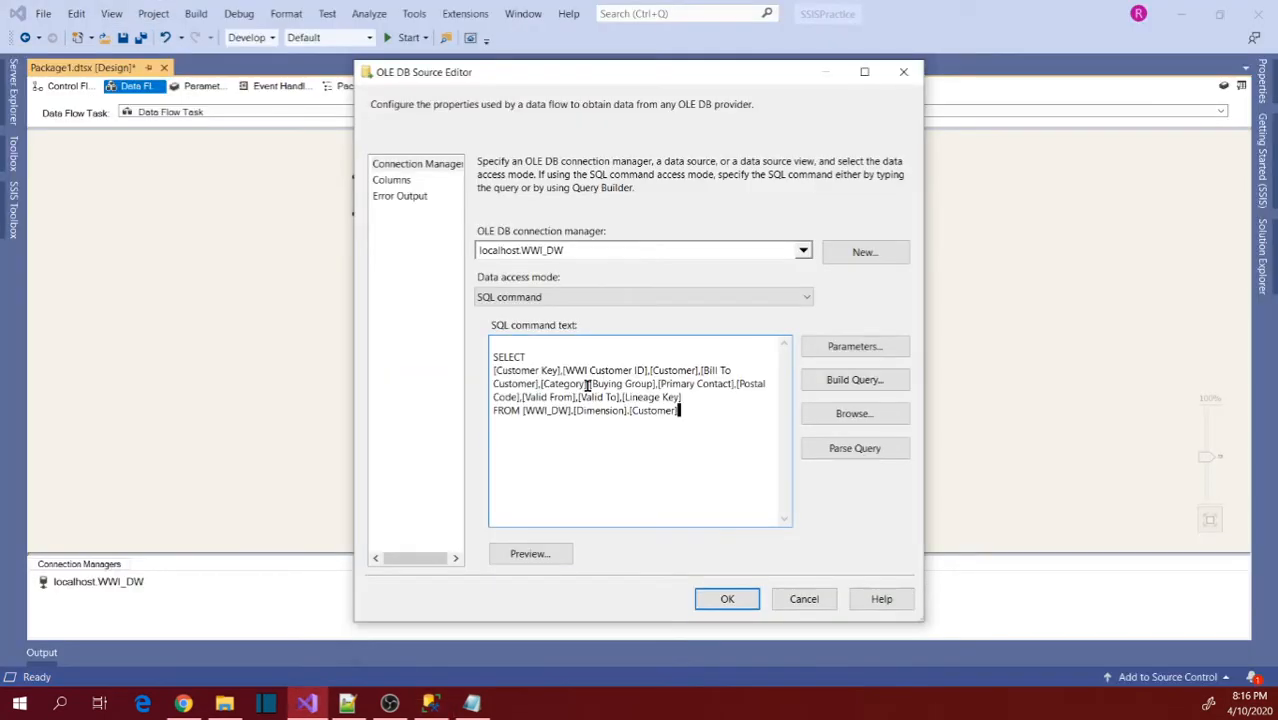
Check the OLE DB Source's column list and accept the source configuration.
click(391, 180)
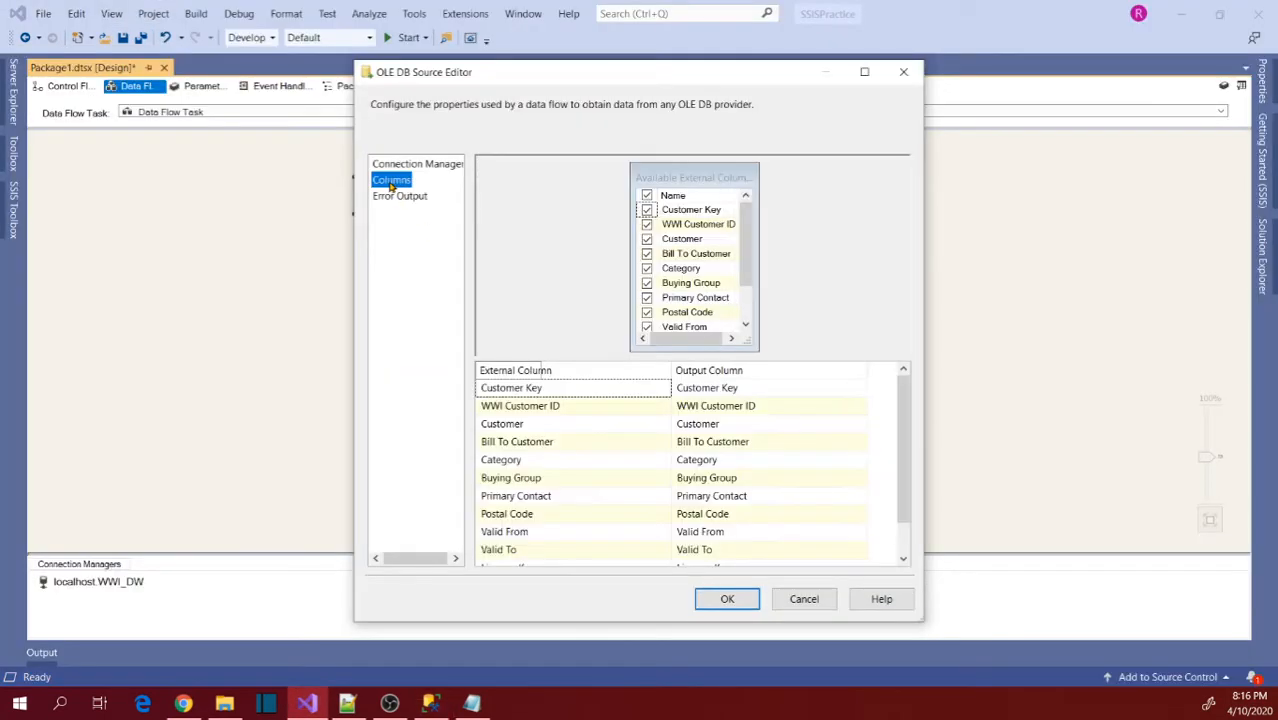
click(731, 606)
click(491, 302)
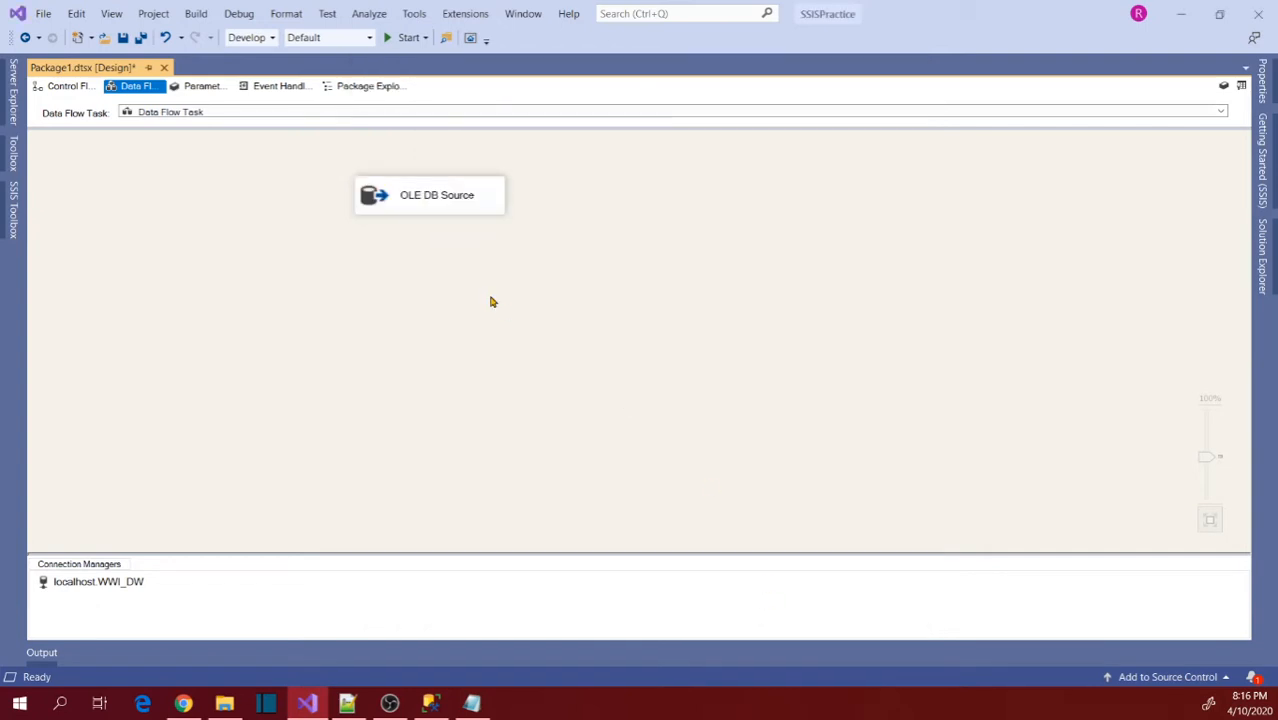
Add a Flat File Destination to the data flow, directly below the OLE DB Source.
click(14, 214)
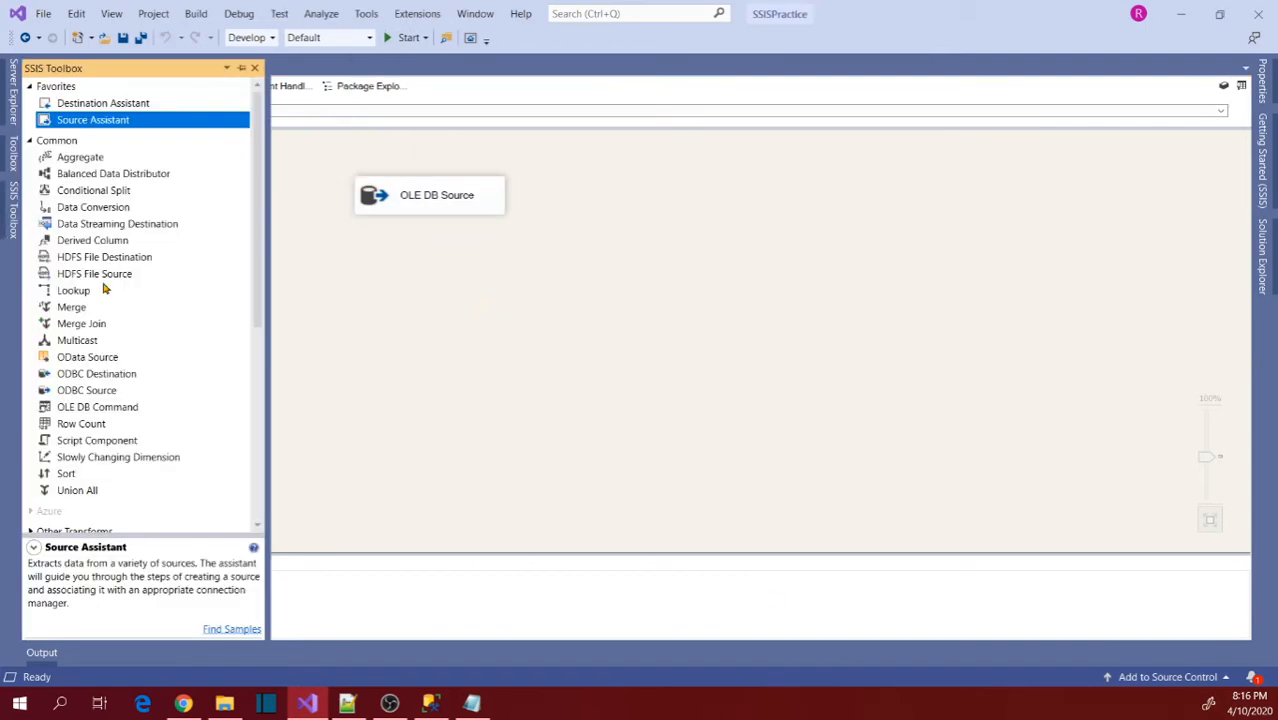
scroll(105, 288, down, 6)
scroll(104, 288, down, 2)
click(63, 321)
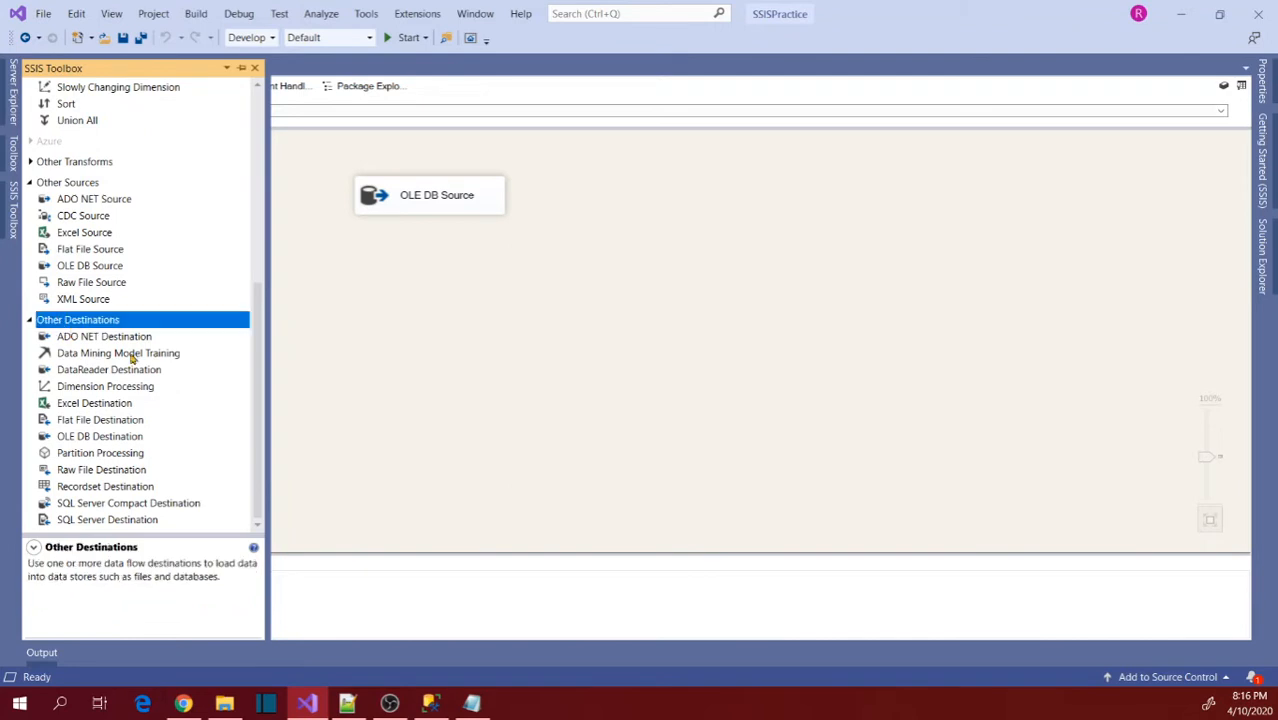
drag(99, 427, 462, 290)
drag(533, 308, 446, 288)
Connect the OLE DB Source's regular data output to the Flat File Destination.
click(440, 205)
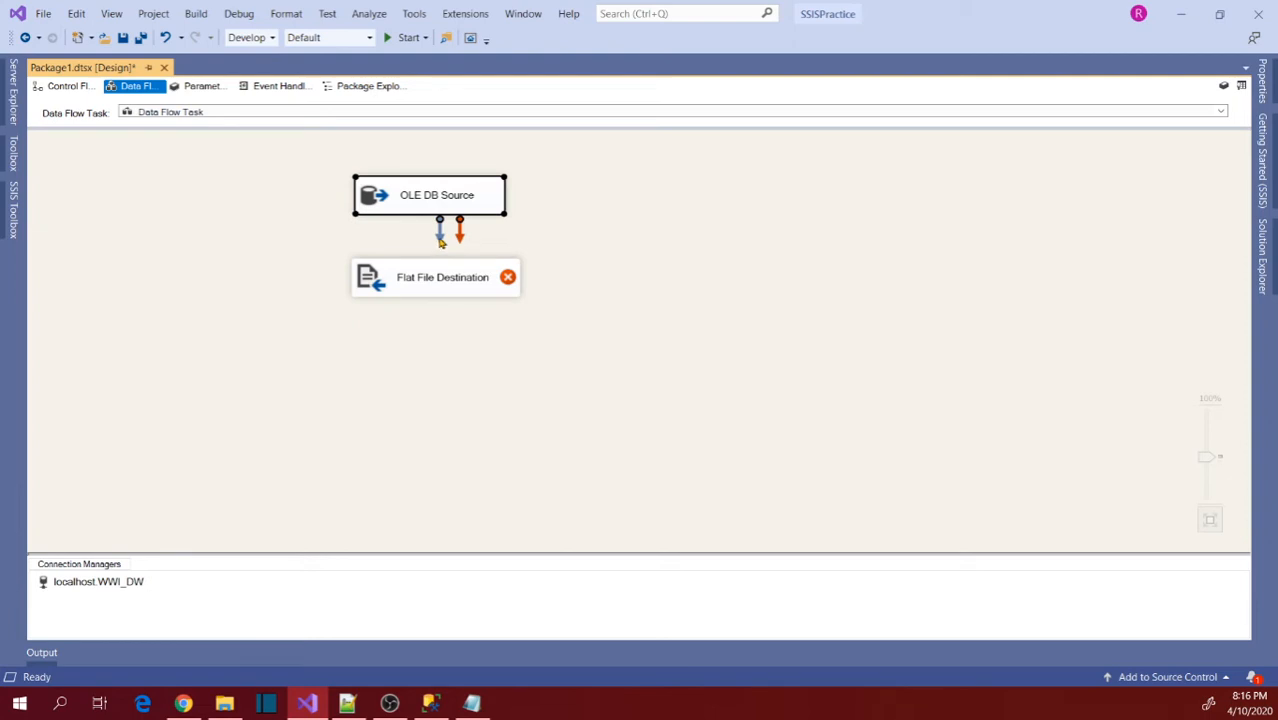
drag(440, 242, 440, 280)
click(441, 278)
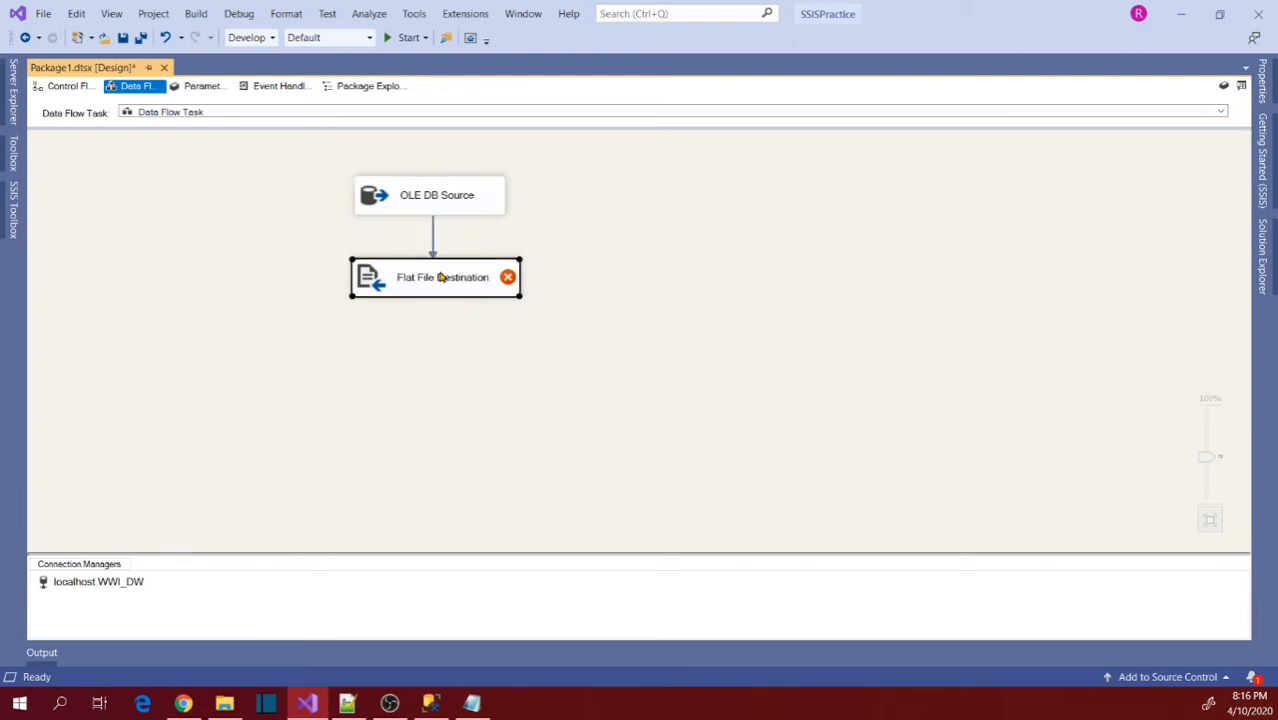
Open the Flat File Destination for editing and create a new connection manager in Delimited format.
double_click(441, 278)
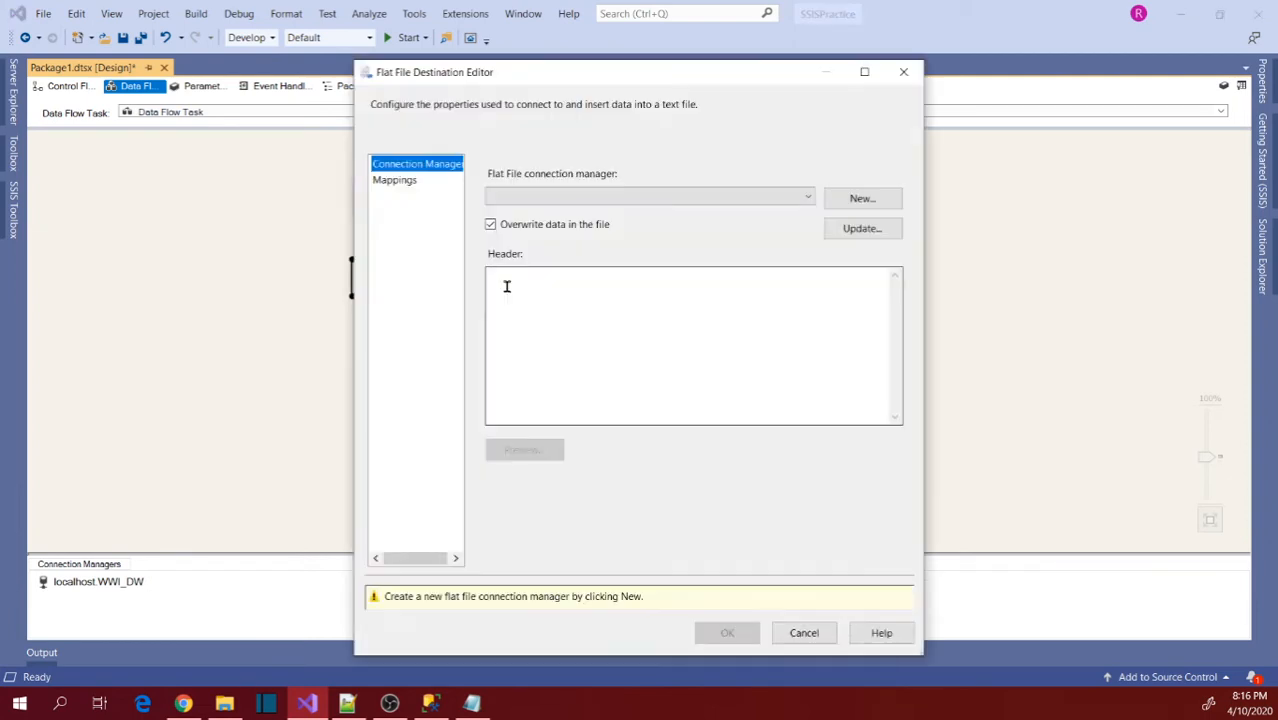
click(859, 200)
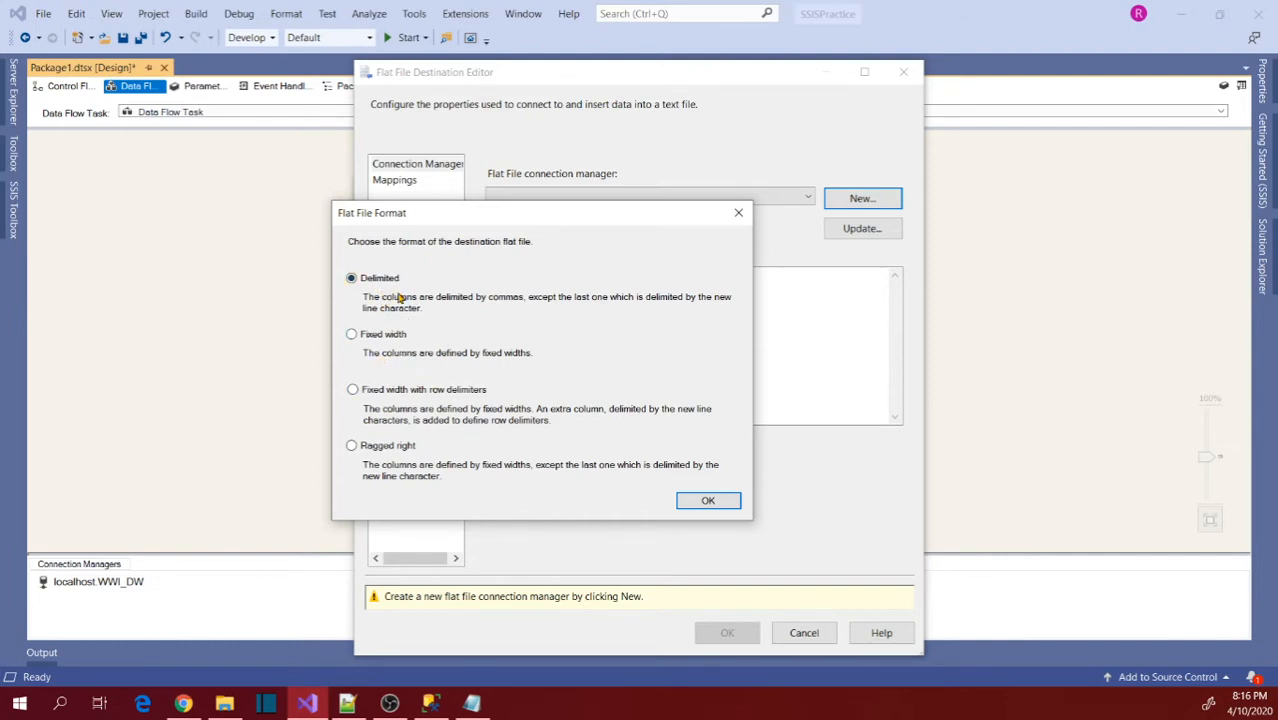
click(708, 501)
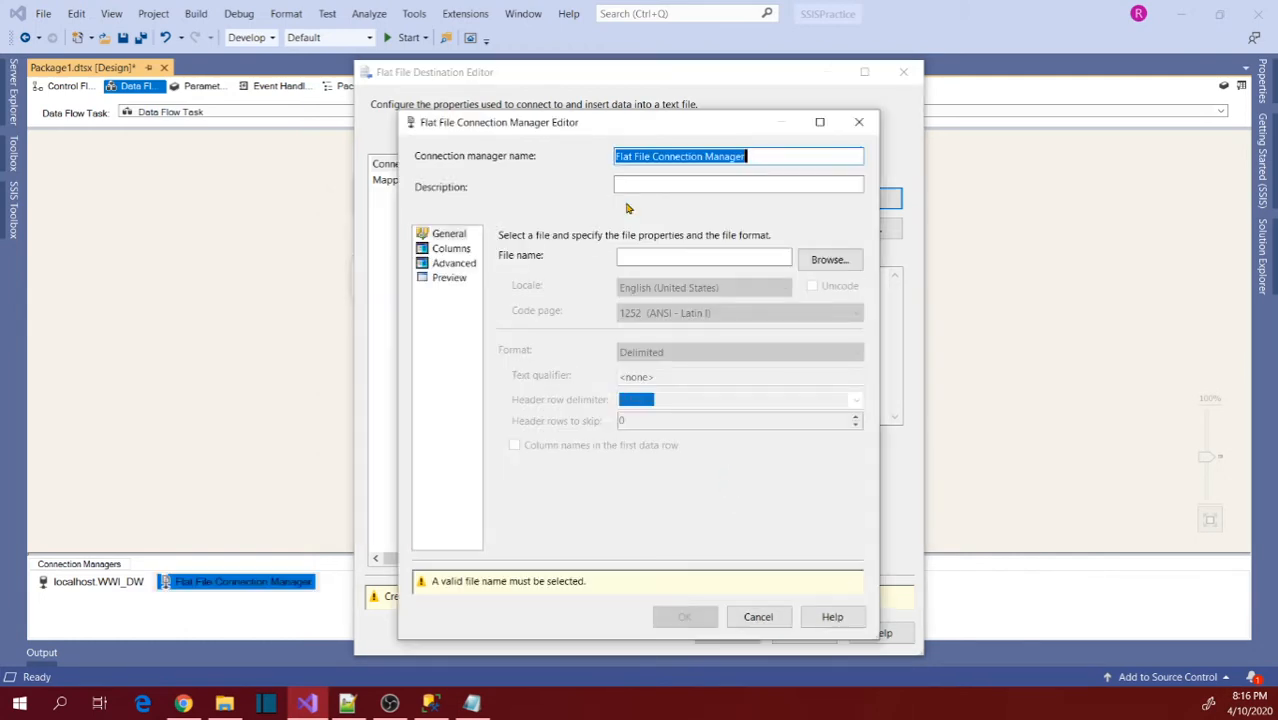
Browse for the connection's destination file and enter the name Customers.txt in the Output Files folder.
click(673, 258)
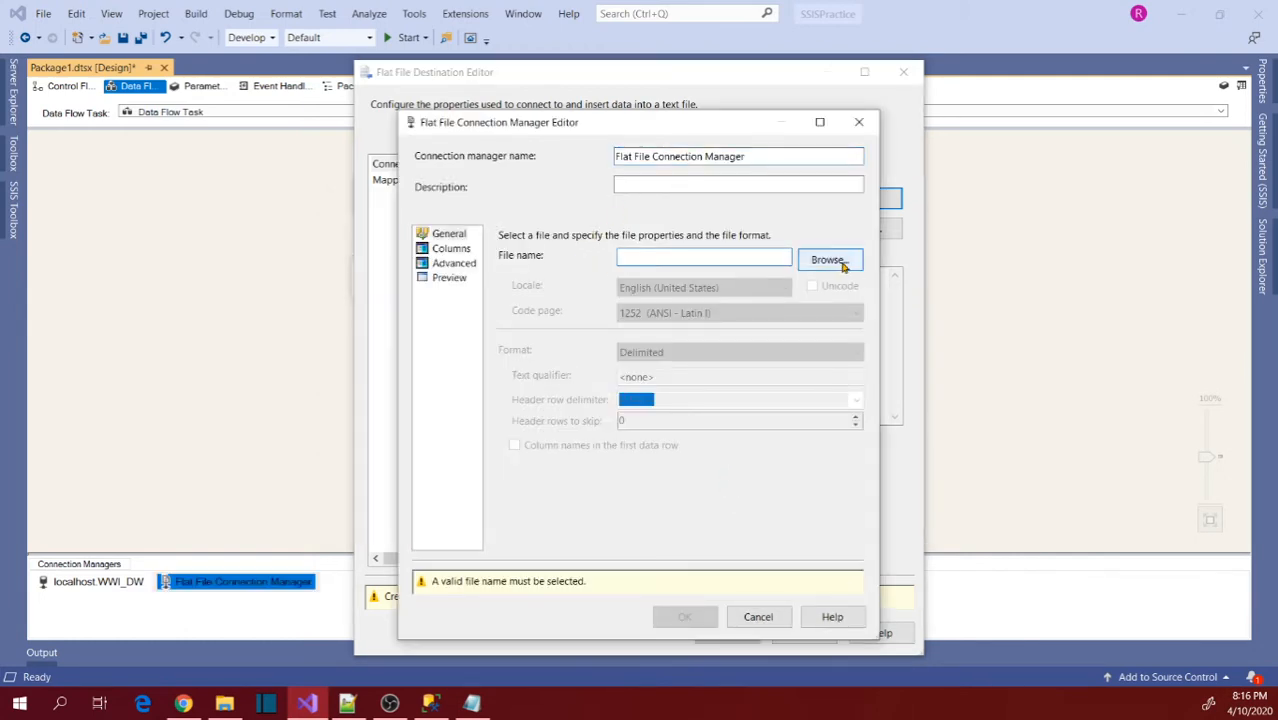
click(842, 263)
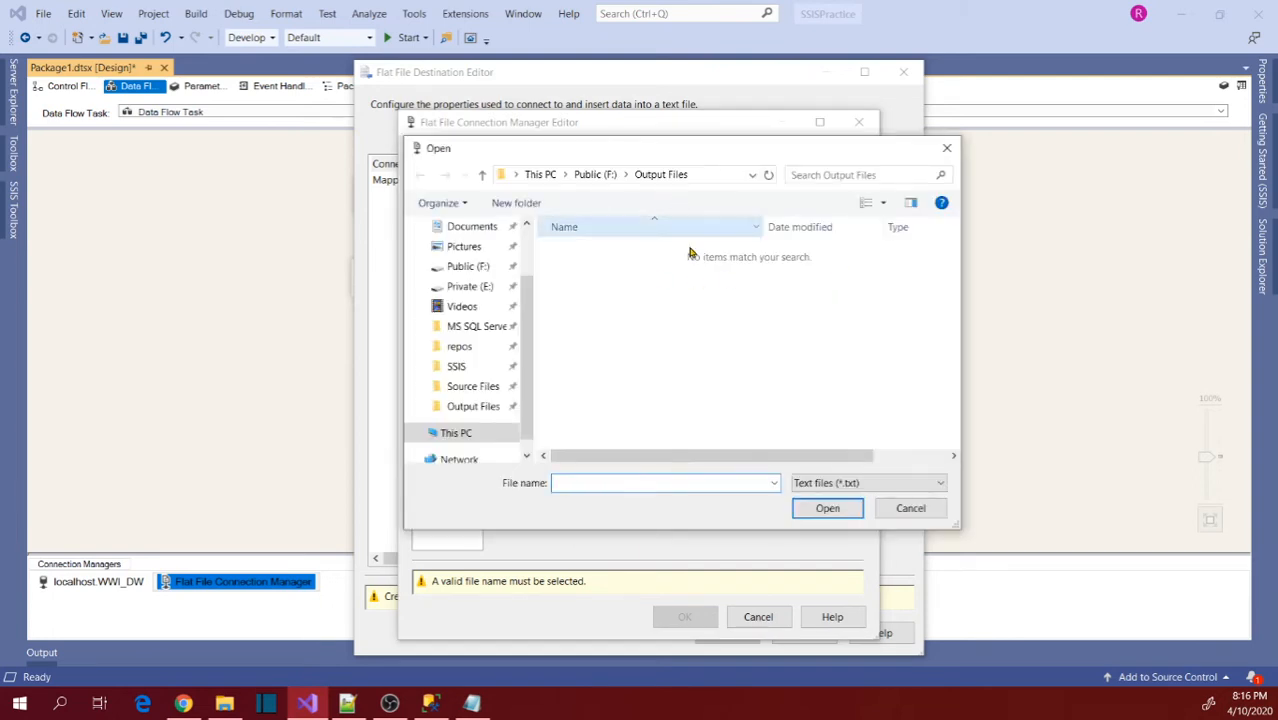
text(Customer)
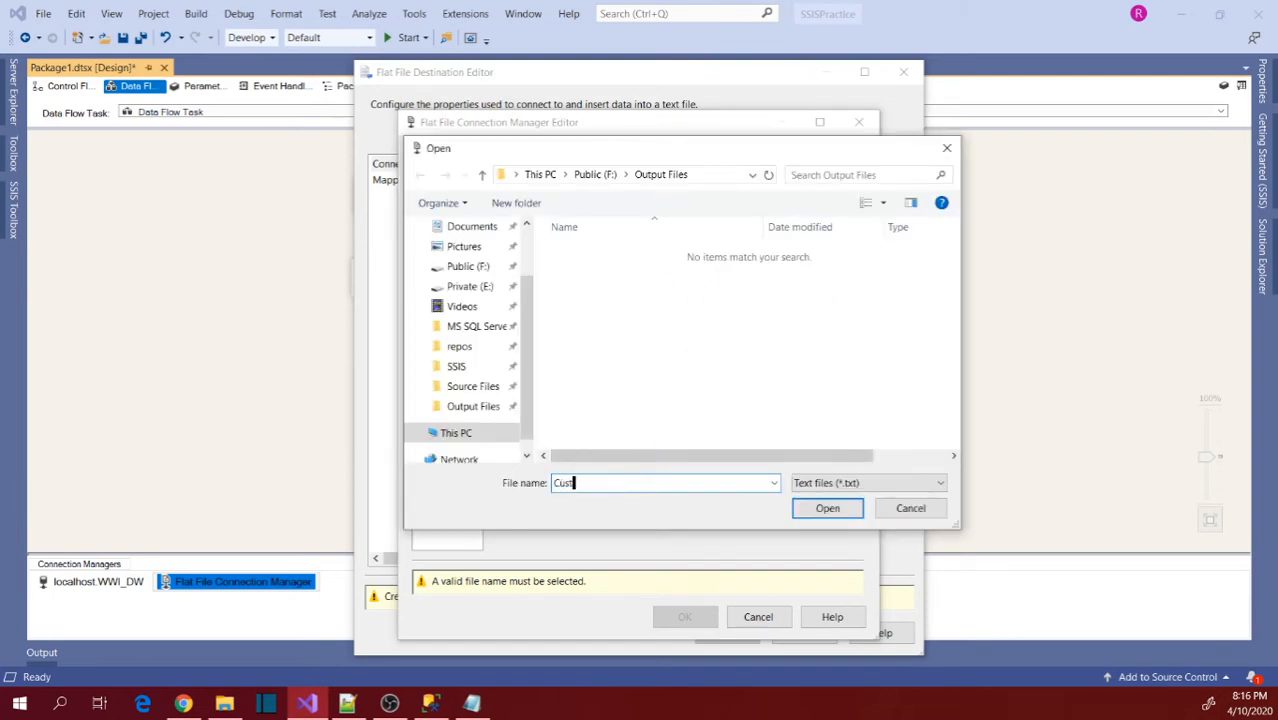
key(BackSpace)
key(BackSpace)
text(ers.tx)
click(865, 489)
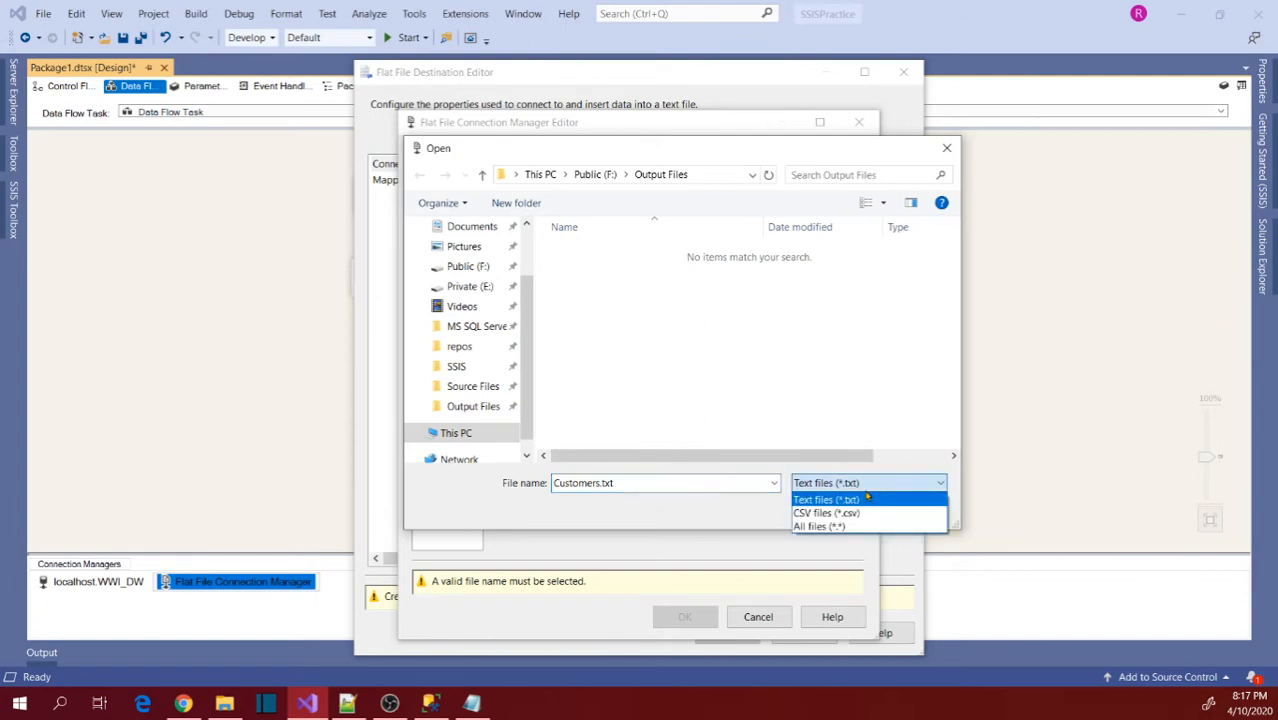
click(668, 488)
double_click(664, 482)
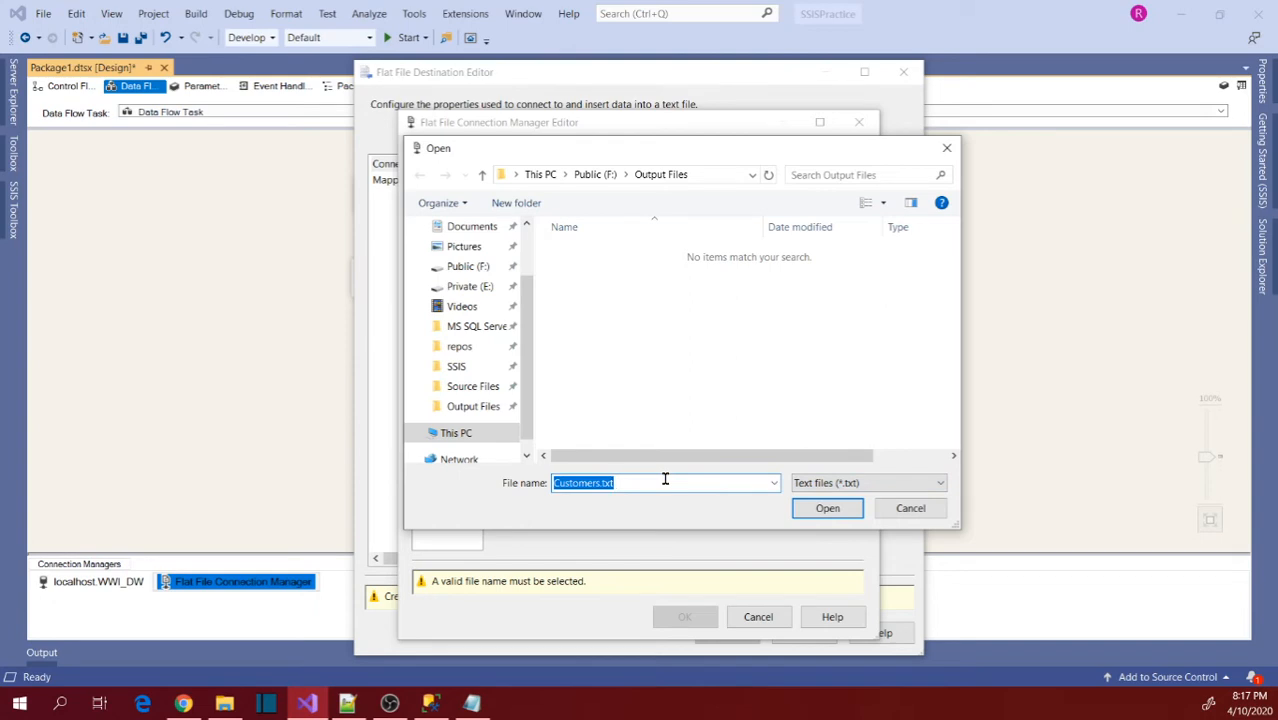
click(664, 480)
key(BackSpace)
key(BackSpace)
text(sv)
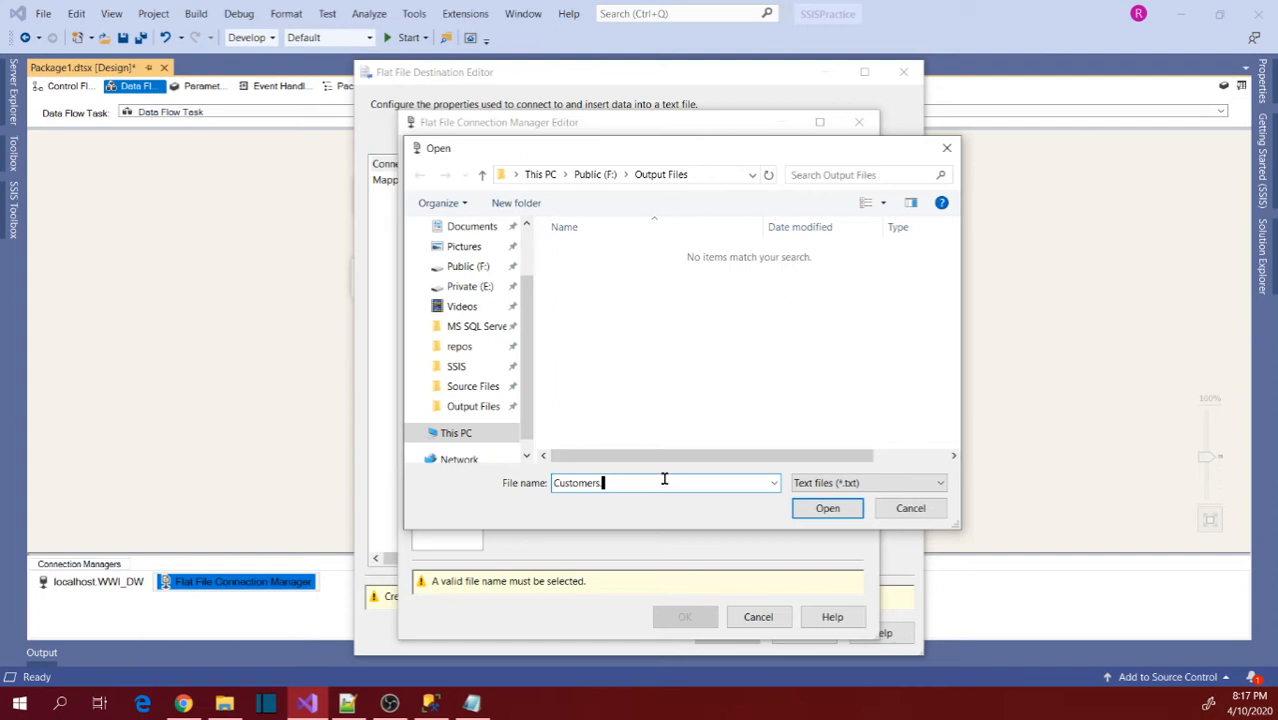
Complete the file name as Customers.txt and accept it as the flat file connection's destination.
text(txt)
click(826, 514)
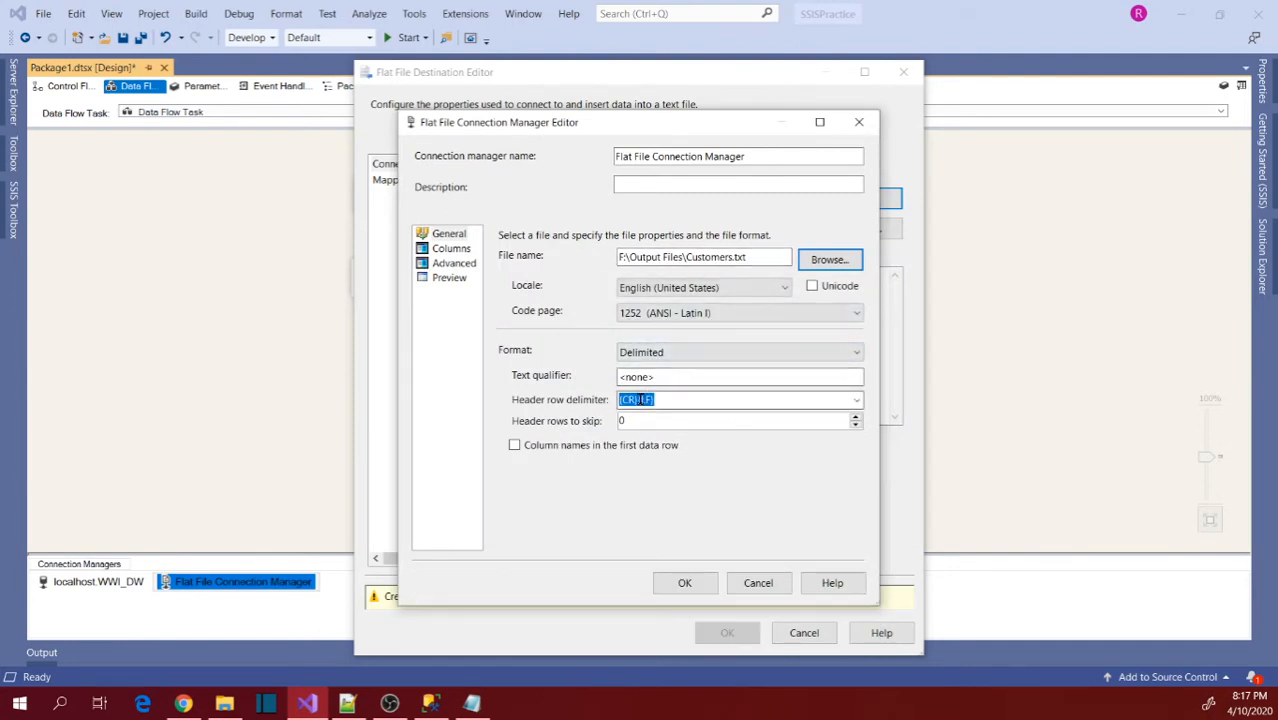
Try a double quotation mark as the text qualifier and restore the qualifier to <none>.
click(700, 379)
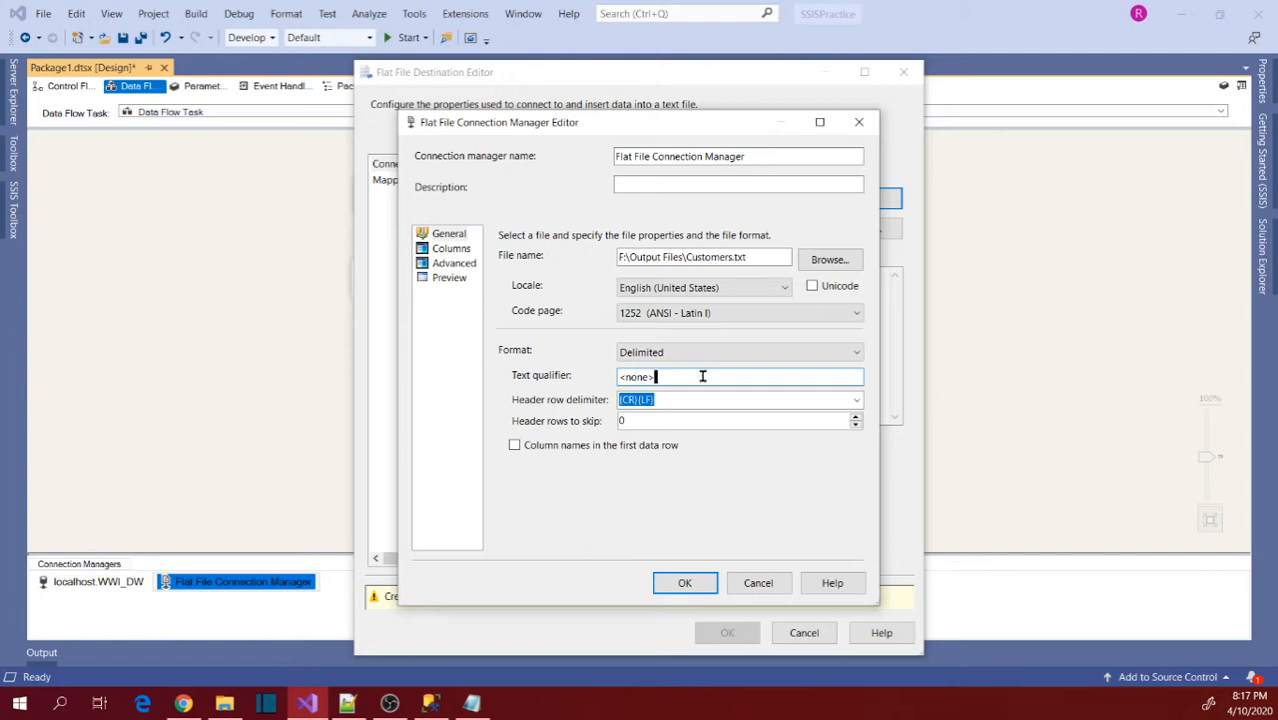
key(BackSpace)
key(BackSpace)
key(BackSpace)
key(BackSpace)
key(BackSpace)
text(")
text(<none>)
Include column names in the first data row, set the column delimiter to ||, and accept the flat file connection manager.
click(513, 447)
click(447, 252)
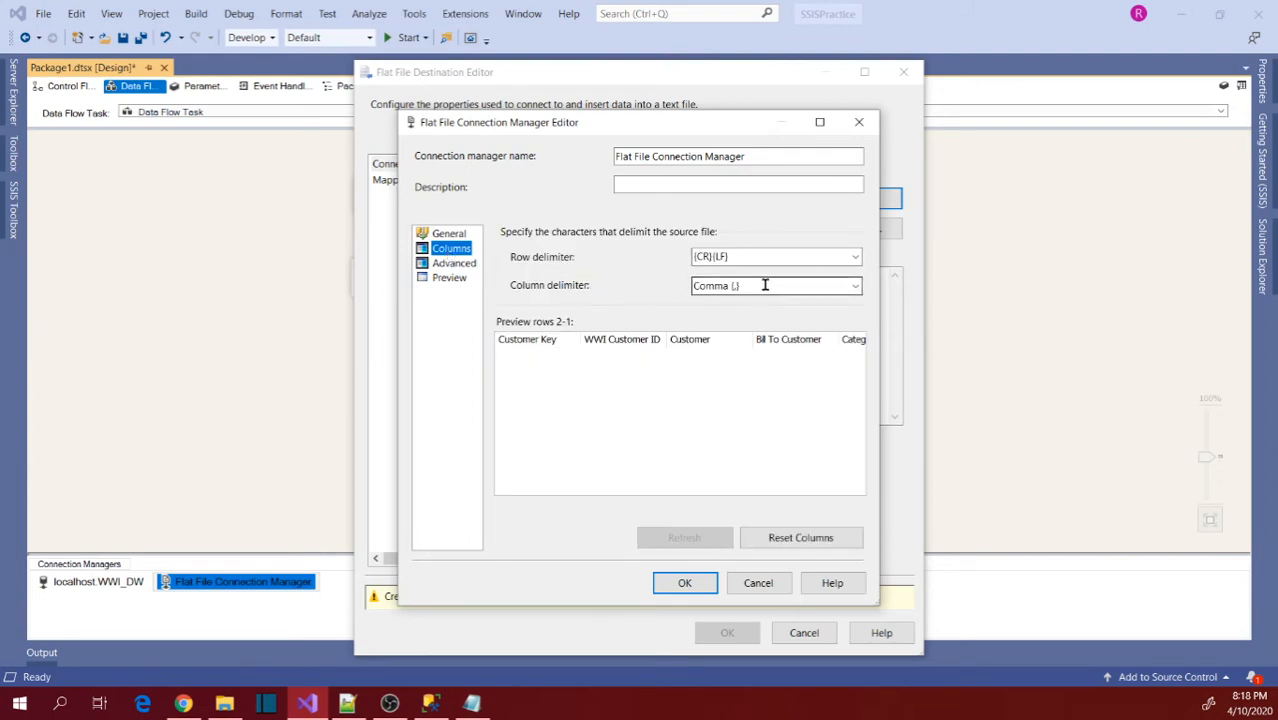
click(765, 286)
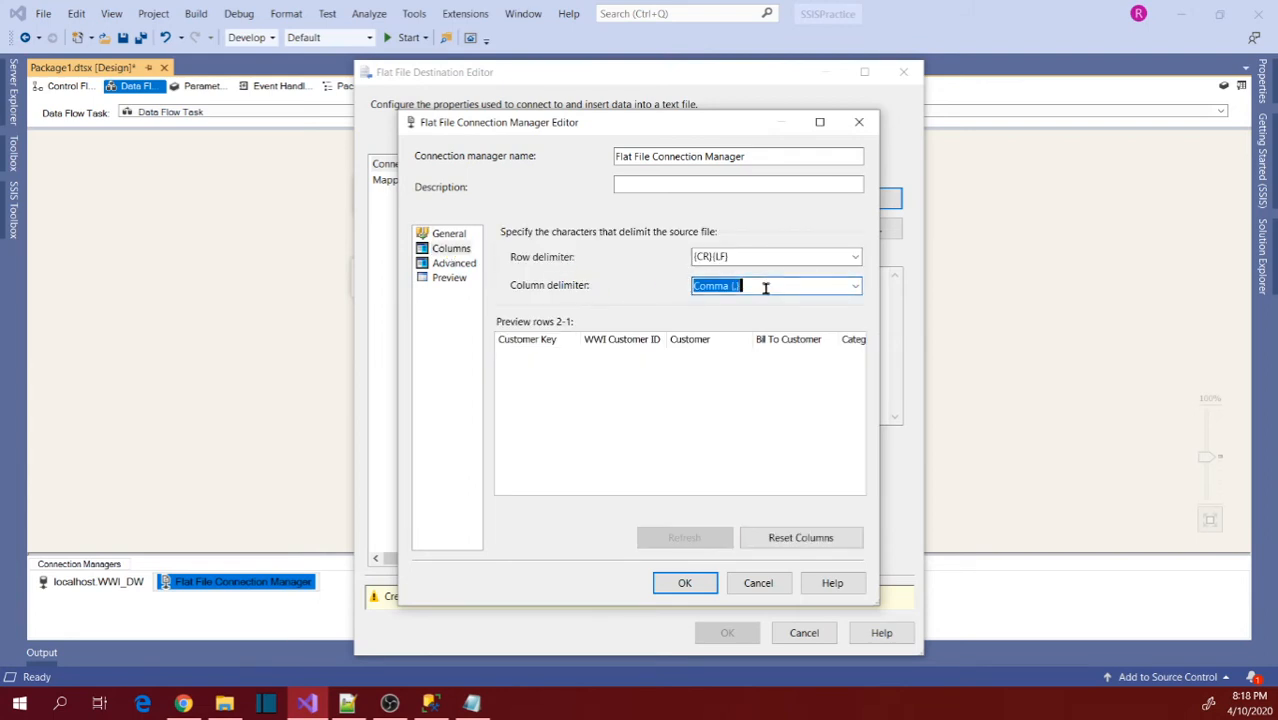
key(BackSpace)
text(|)
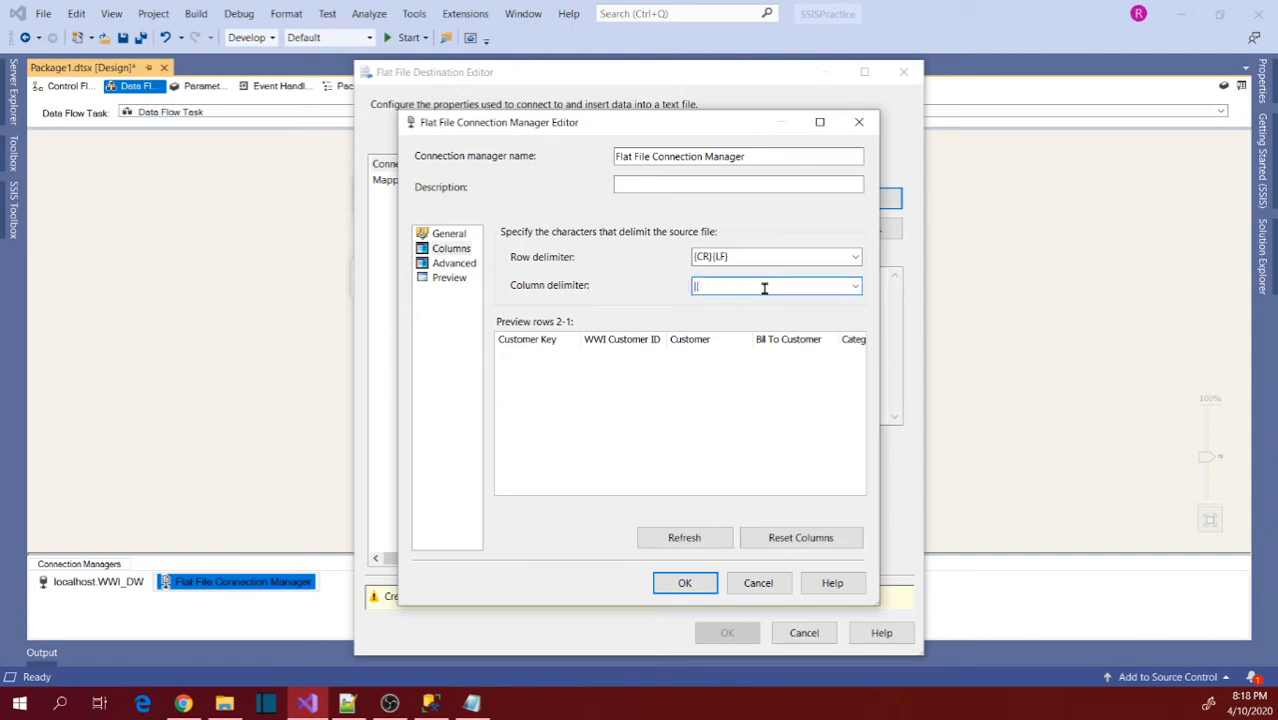
click(855, 288)
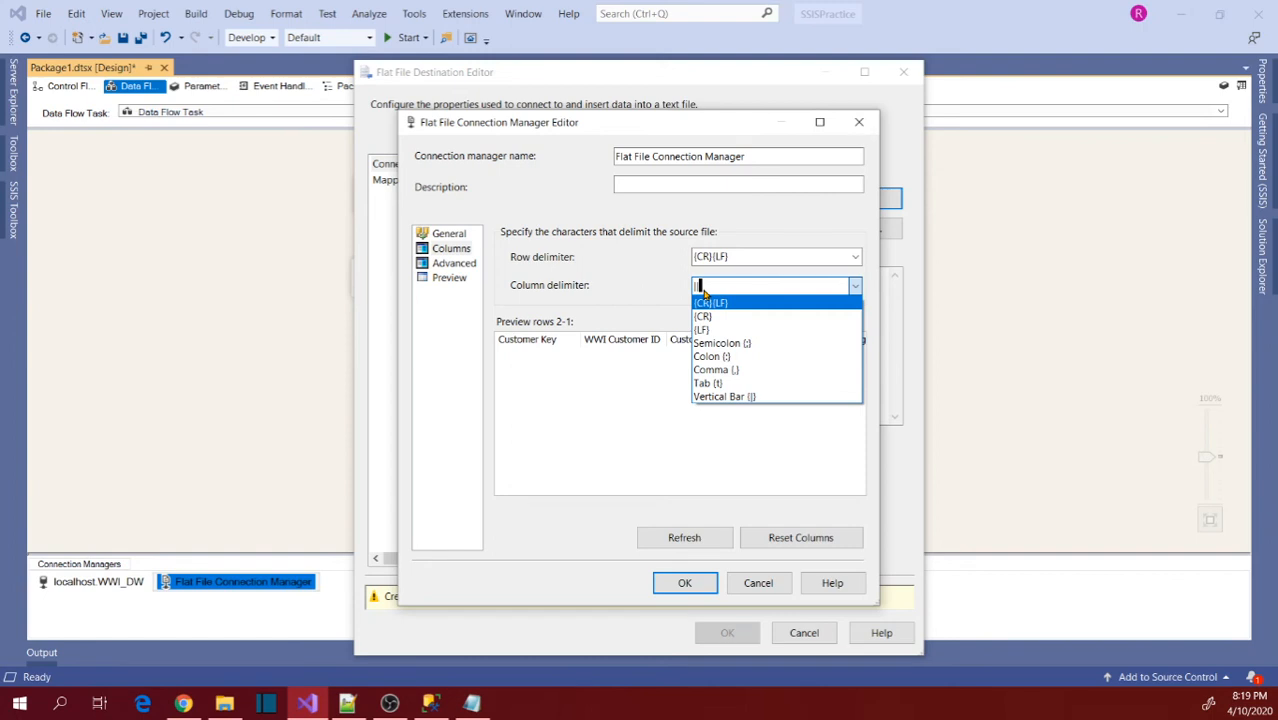
click(645, 298)
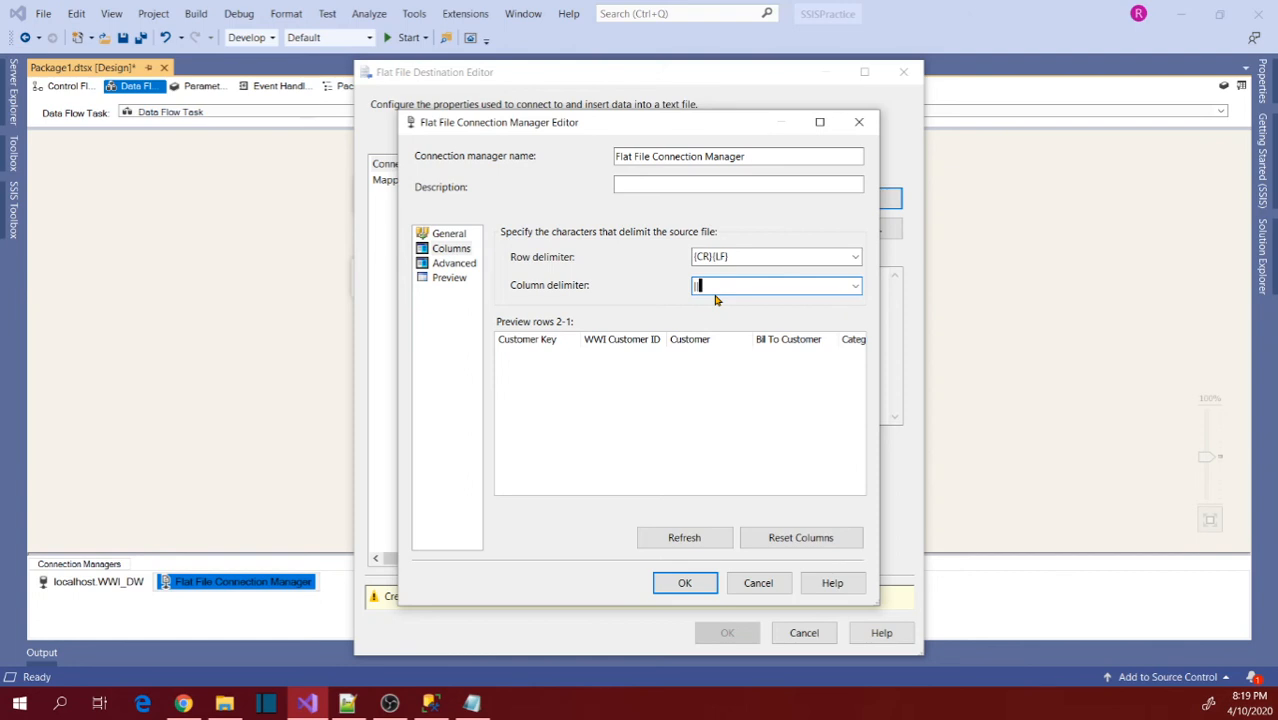
click(700, 584)
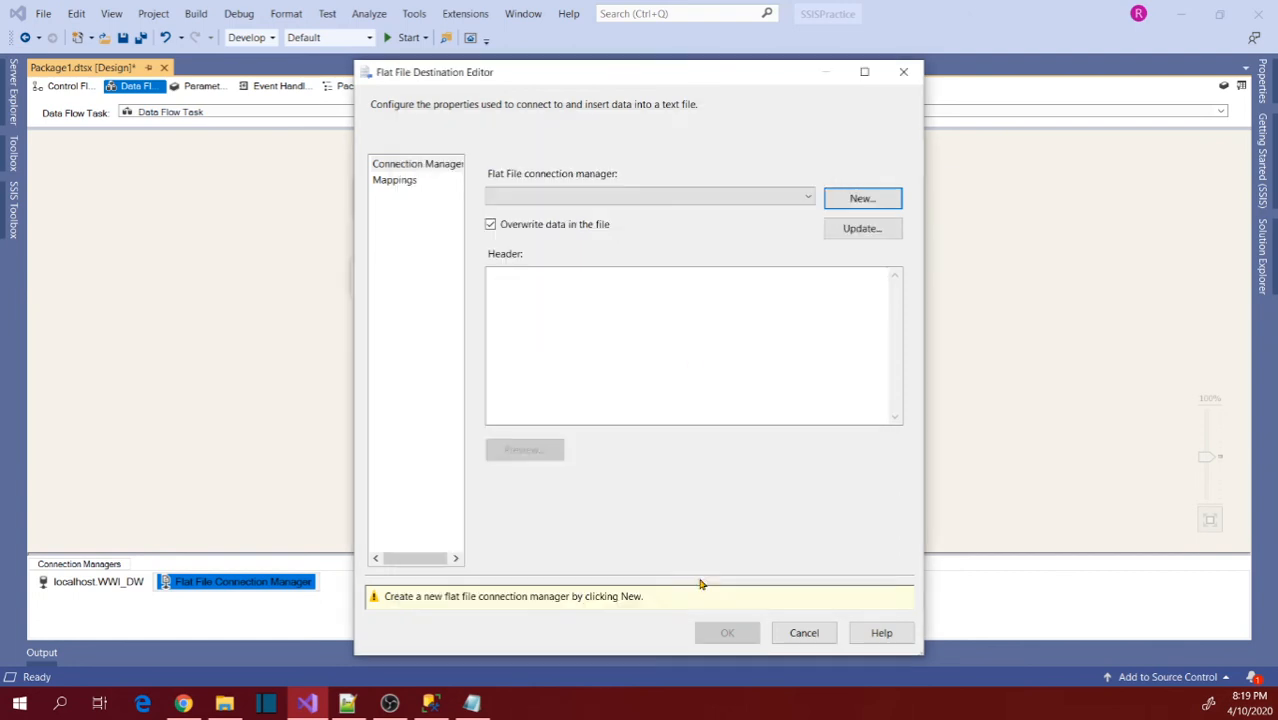
Map the input columns to the flat file's destination columns, check the whole list, and accept the destination settings.
click(394, 181)
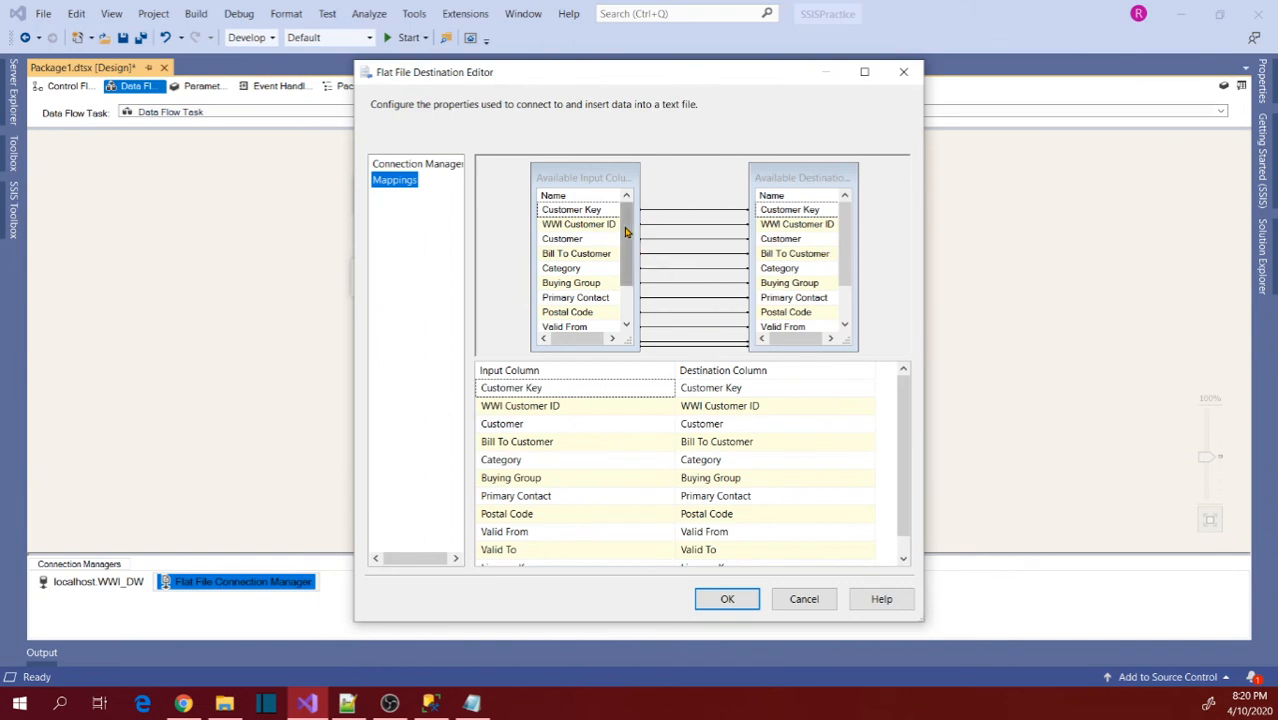
scroll(626, 232, down, 1)
scroll(845, 260, down, 1)
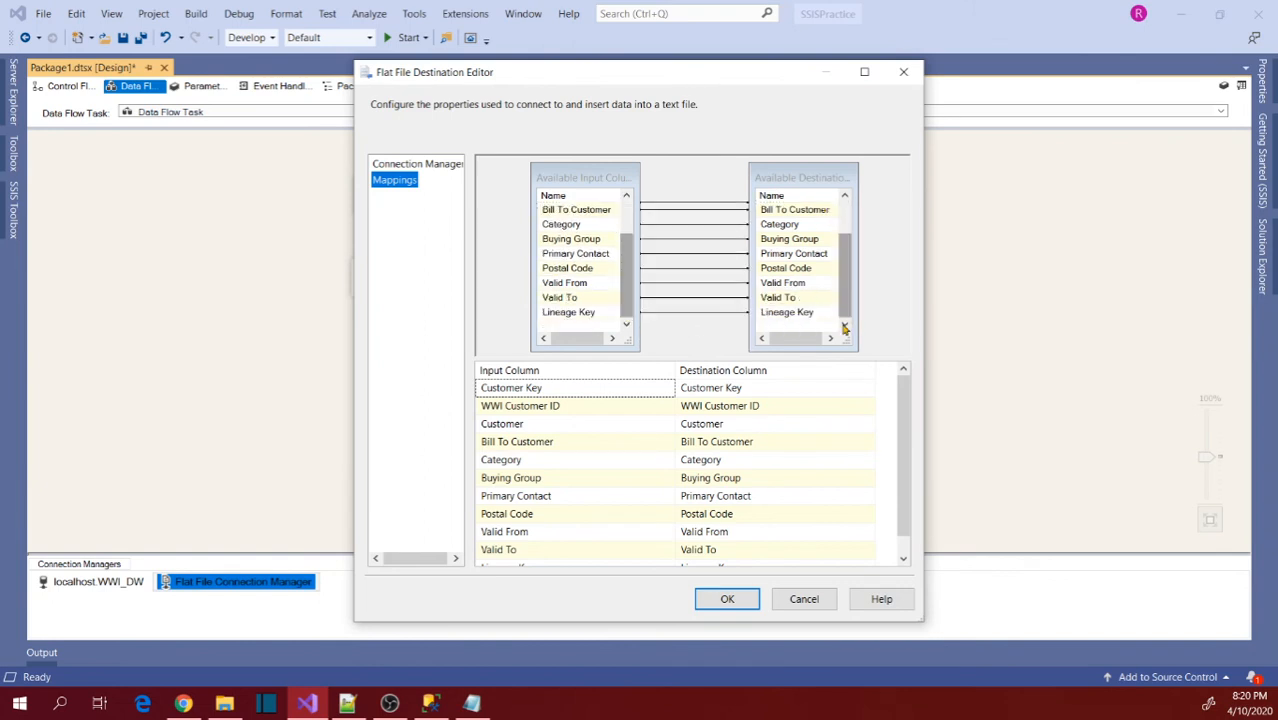
click(730, 598)
Run the package and stop debugging once the data flow has finished.
click(585, 380)
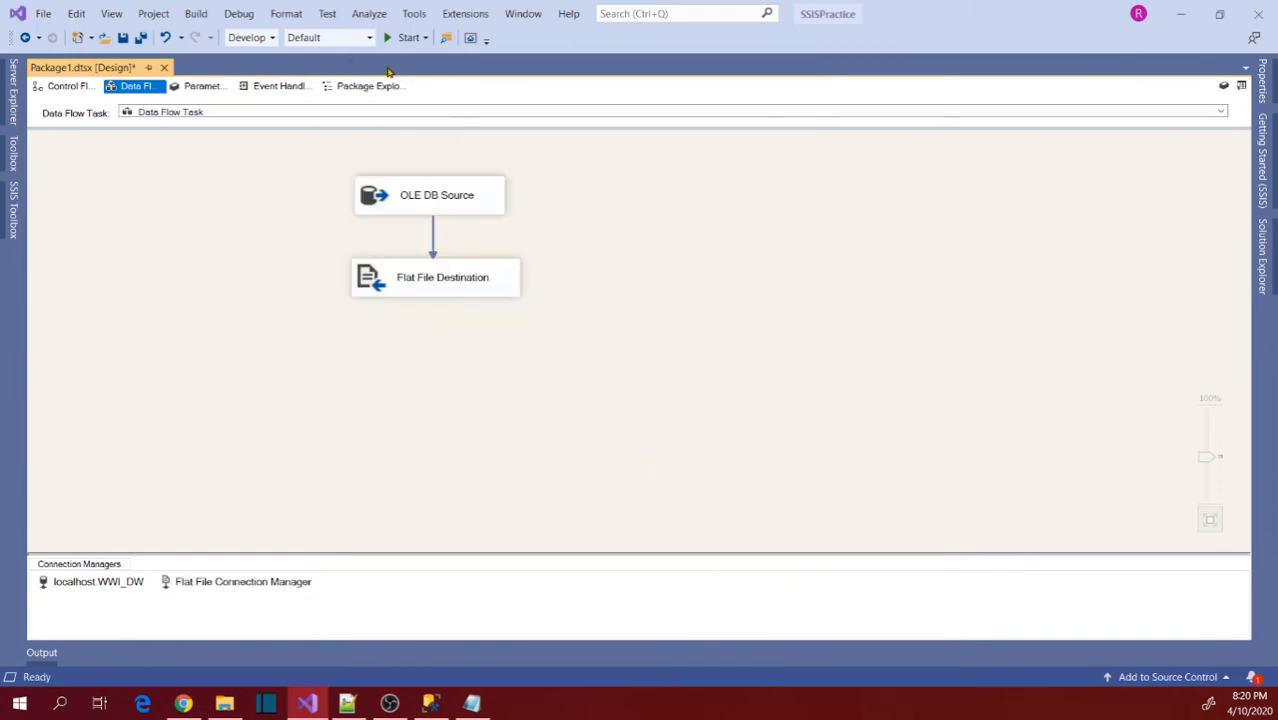
click(403, 38)
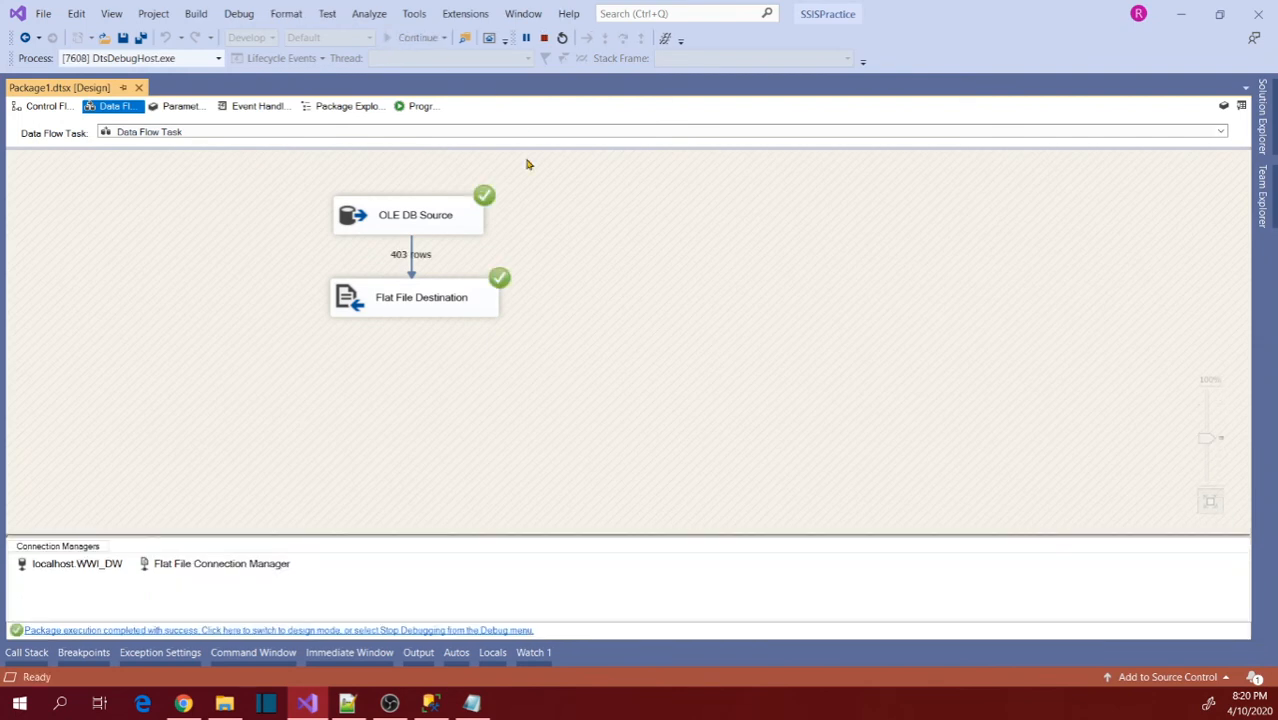
click(544, 37)
Switch to File Explorer and open the exported Customers.txt from the Output Files folder.
click(224, 703)
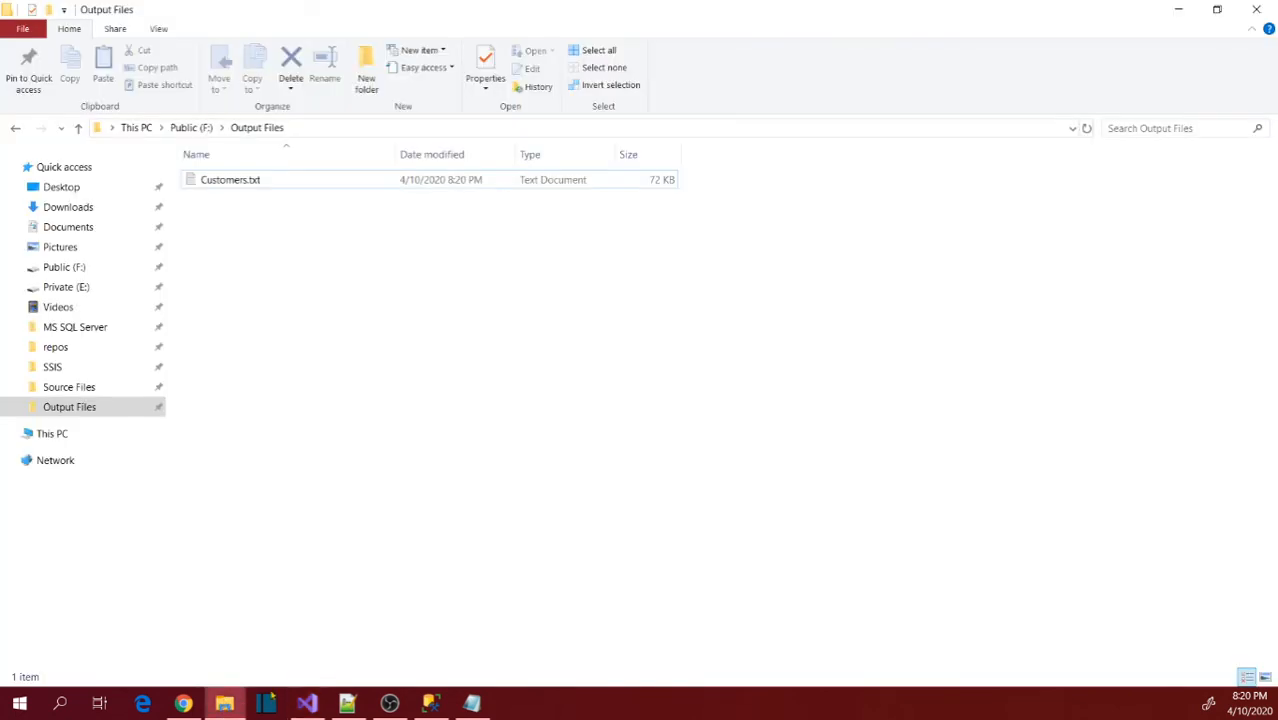
click(230, 189)
double_click(230, 183)
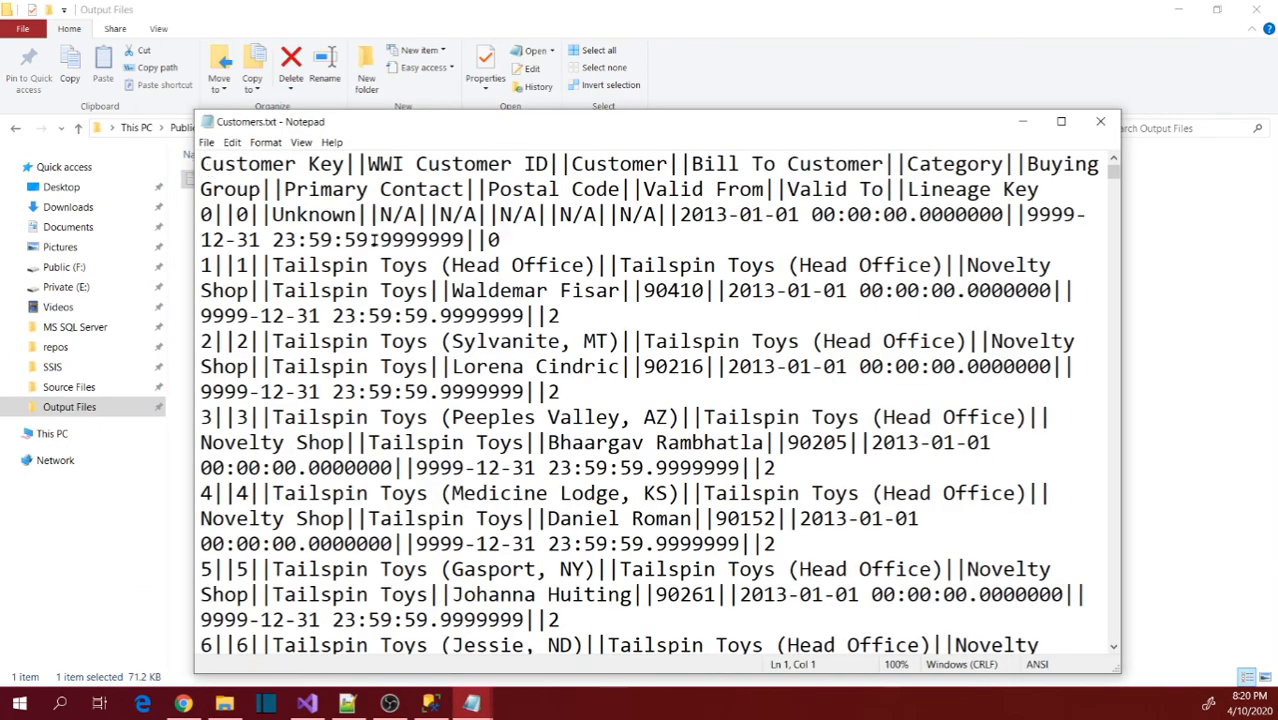
Examine the header row, data rows, column delimiters and row endings in Customers.txt, and close the file.
drag(1047, 189, 195, 162)
drag(212, 214, 368, 467)
click(251, 263)
drag(212, 214, 285, 189)
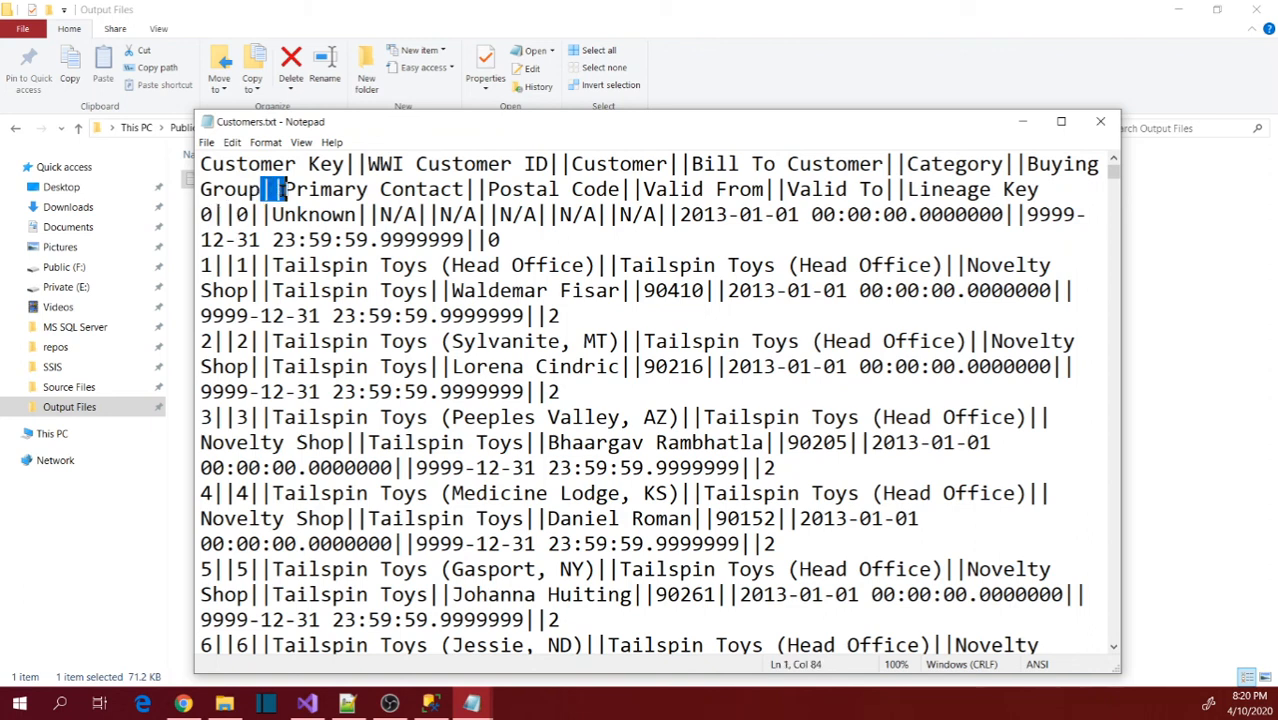
click(505, 240)
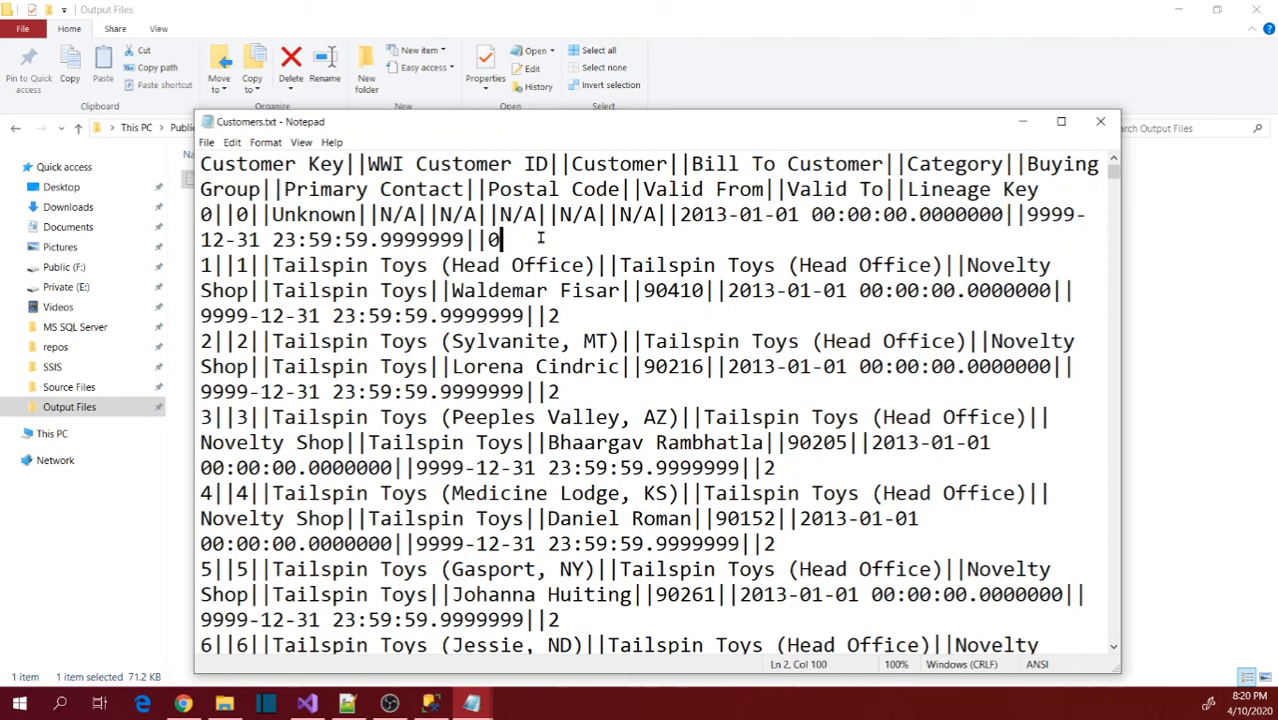
click(1099, 122)
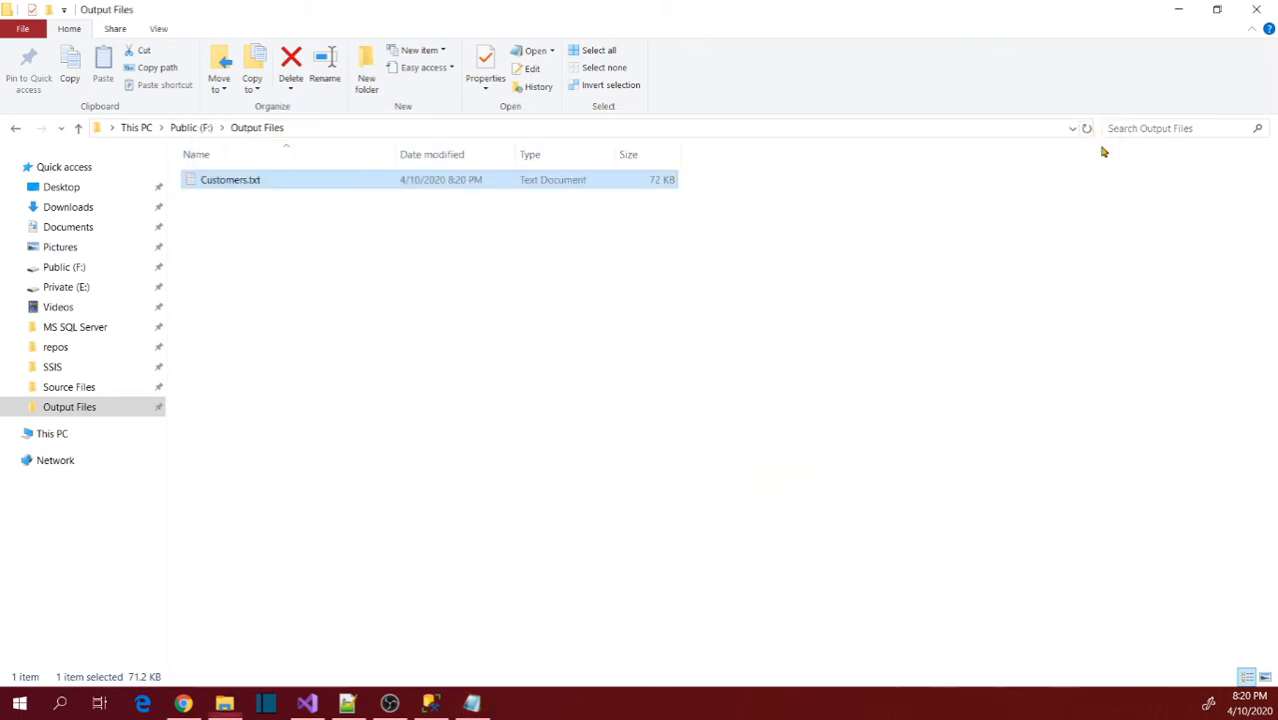